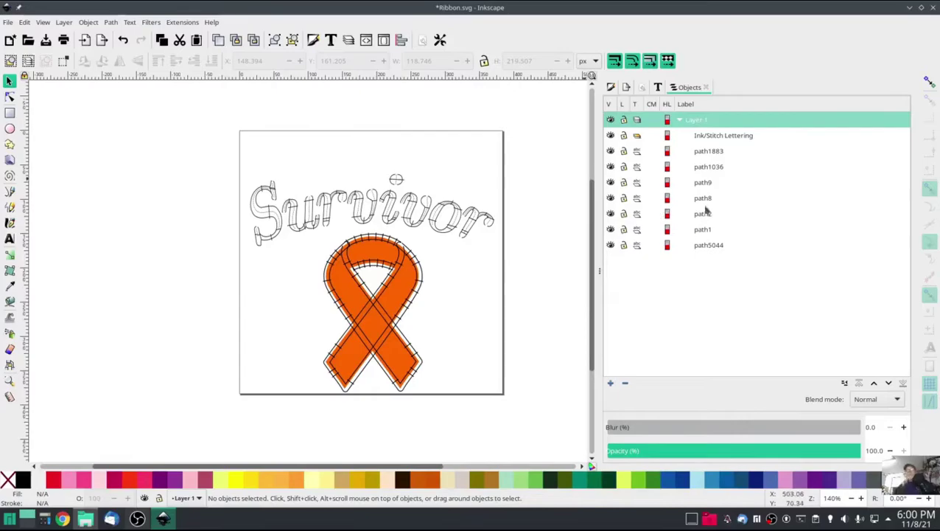
Step: Zoom in on the ribbon's crossing and select the path1036 satin column
{"action": "scroll", "coordinate": [378, 361], "scroll_direction": "up", "scroll_amount": 4, "text": "ctrl"}
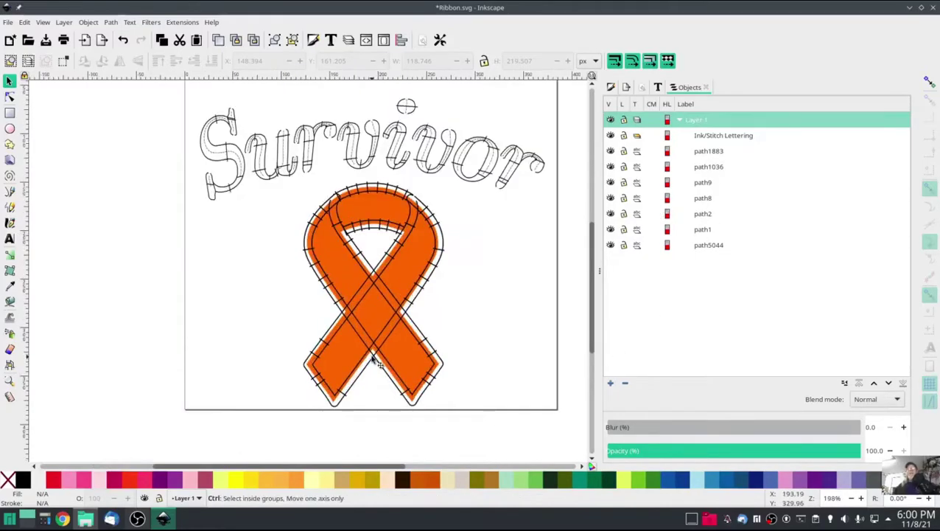
{"action": "scroll", "coordinate": [353, 325], "scroll_direction": "up", "scroll_amount": 2}
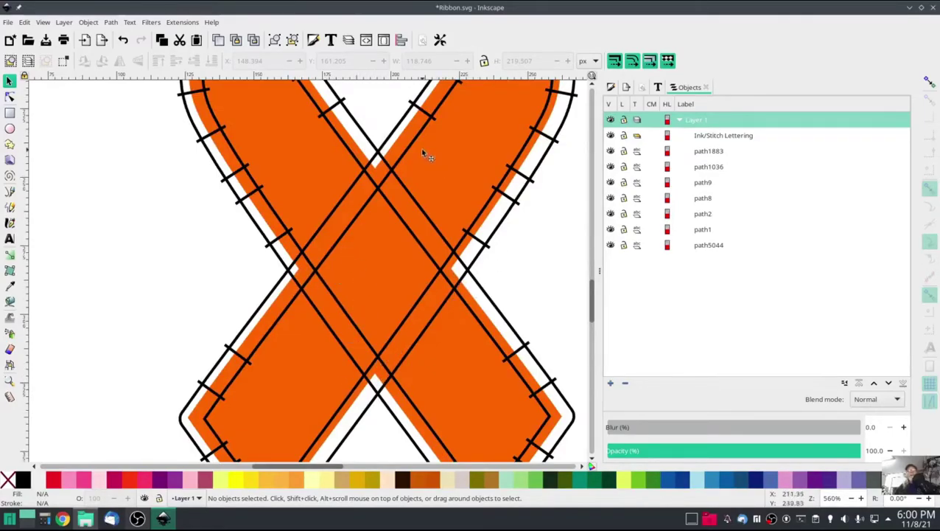
{"action": "scroll", "coordinate": [325, 328], "scroll_direction": "down", "scroll_amount": 1}
{"action": "scroll", "coordinate": [327, 327], "scroll_direction": "up", "scroll_amount": 1}
{"action": "scroll", "coordinate": [325, 328], "scroll_direction": "down", "scroll_amount": 1}
{"action": "scroll", "coordinate": [325, 328], "scroll_direction": "up", "scroll_amount": 1}
{"action": "left_click", "coordinate": [325, 328], "text": "ctrl"}
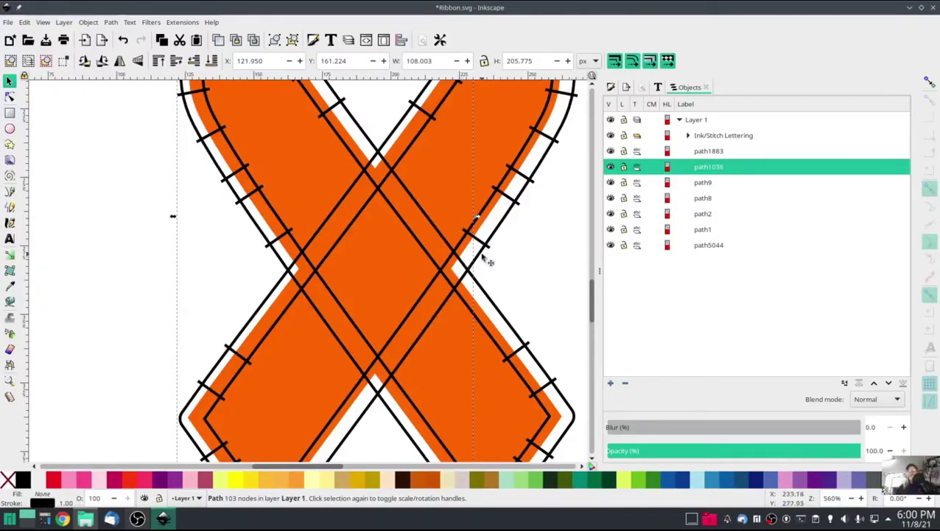
Step: Attach a Satin cut point command to path1036, with Trim thread unchecked
{"action": "left_click", "coordinate": [191, 23]}
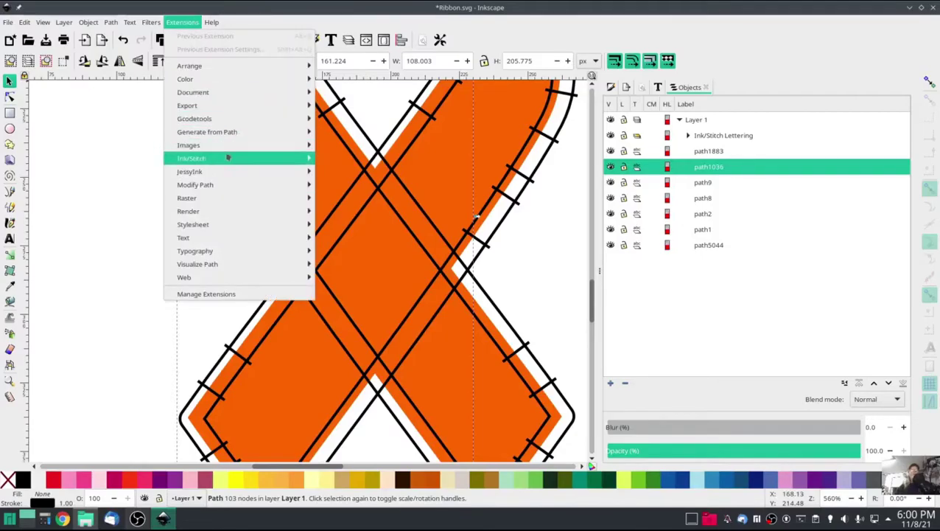
{"action": "mouse_move", "coordinate": [228, 157]}
{"action": "mouse_move", "coordinate": [346, 171]}
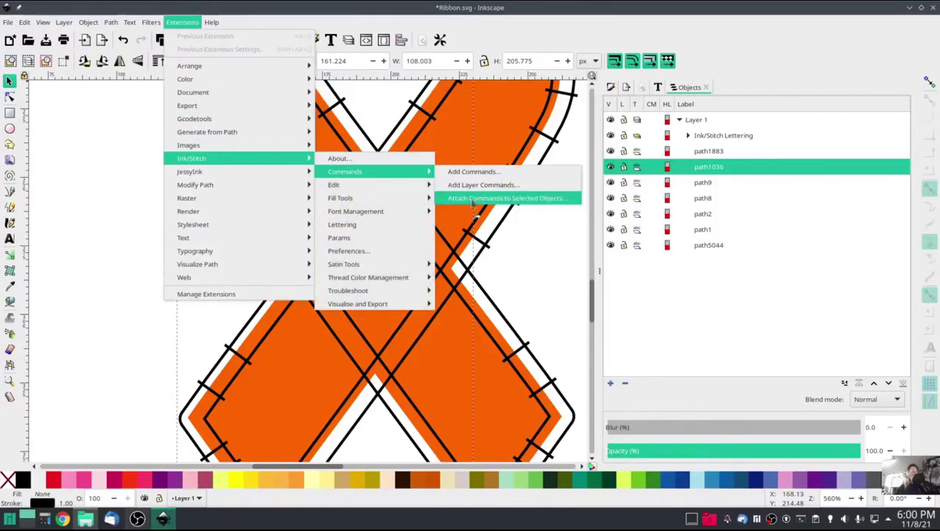
{"action": "left_click", "coordinate": [477, 200]}
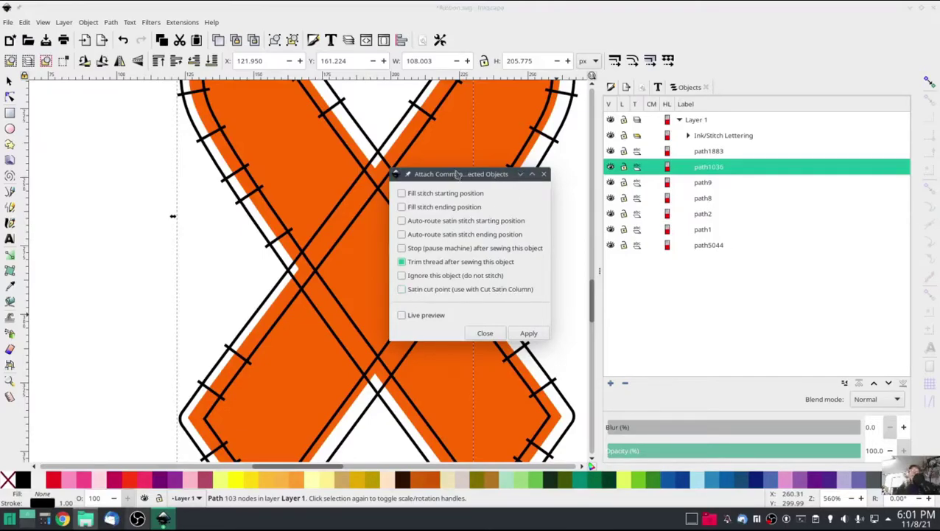
{"action": "left_click", "coordinate": [401, 261]}
{"action": "left_click", "coordinate": [402, 290]}
{"action": "left_click", "coordinate": [531, 334]}
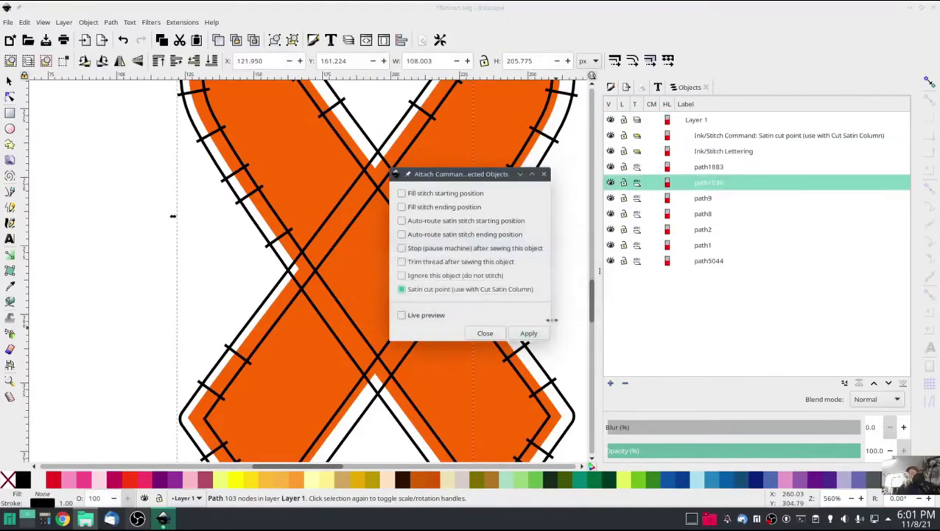
{"action": "left_click", "coordinate": [496, 333]}
Step: Drag the scissors marker onto the left strand's edge where it meets the crossing
{"action": "scroll", "coordinate": [522, 292], "scroll_direction": "down", "scroll_amount": 2}
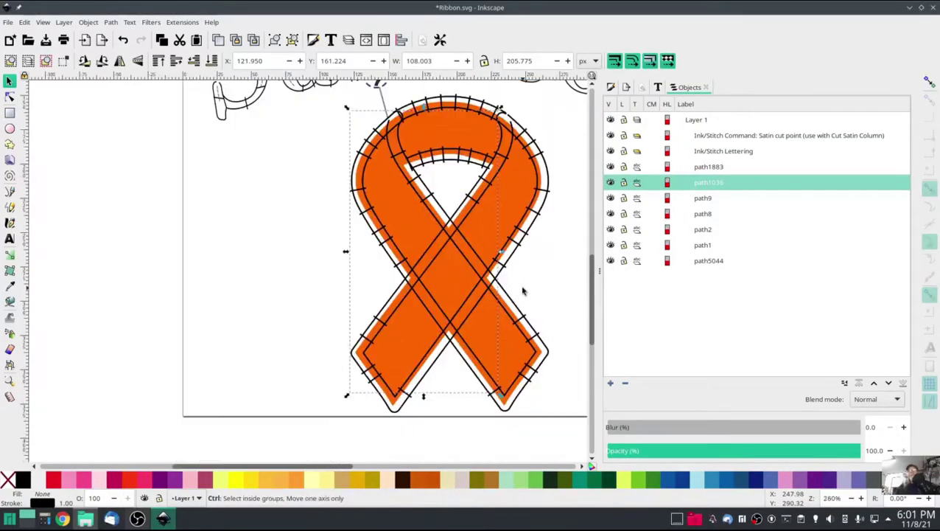
{"action": "scroll", "coordinate": [320, 184], "scroll_direction": "up", "scroll_amount": 1}
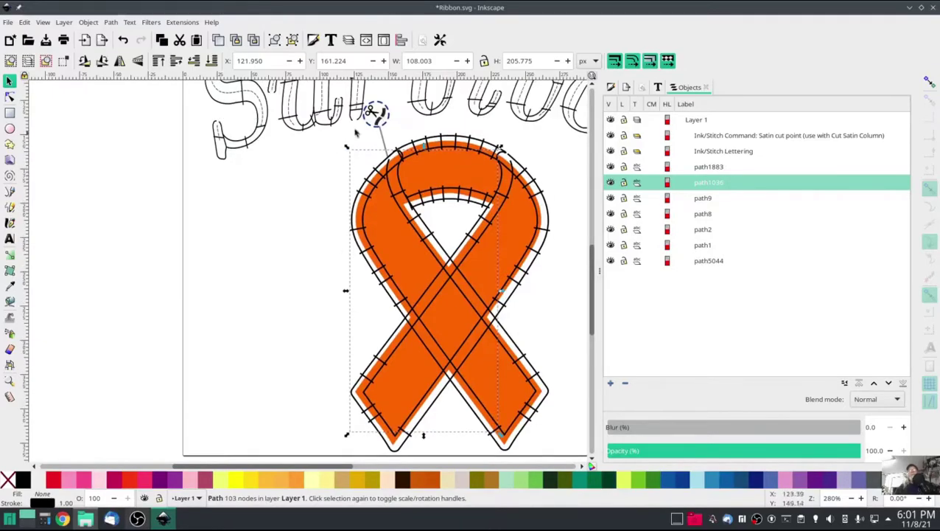
{"action": "mouse_move", "coordinate": [377, 117]}
{"action": "left_mouse_down"}
{"action": "mouse_move", "coordinate": [343, 207]}
{"action": "mouse_move", "coordinate": [338, 280]}
{"action": "mouse_move", "coordinate": [365, 341]}
{"action": "mouse_move", "coordinate": [308, 340]}
{"action": "left_mouse_up"}
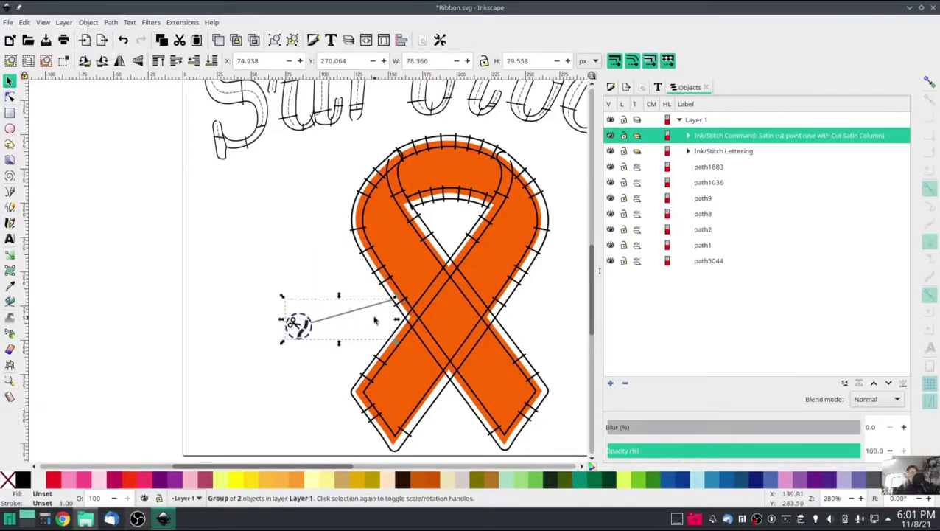
{"action": "key", "text": "ctrl"}
{"action": "scroll", "coordinate": [391, 308], "scroll_direction": "up", "scroll_amount": 2}
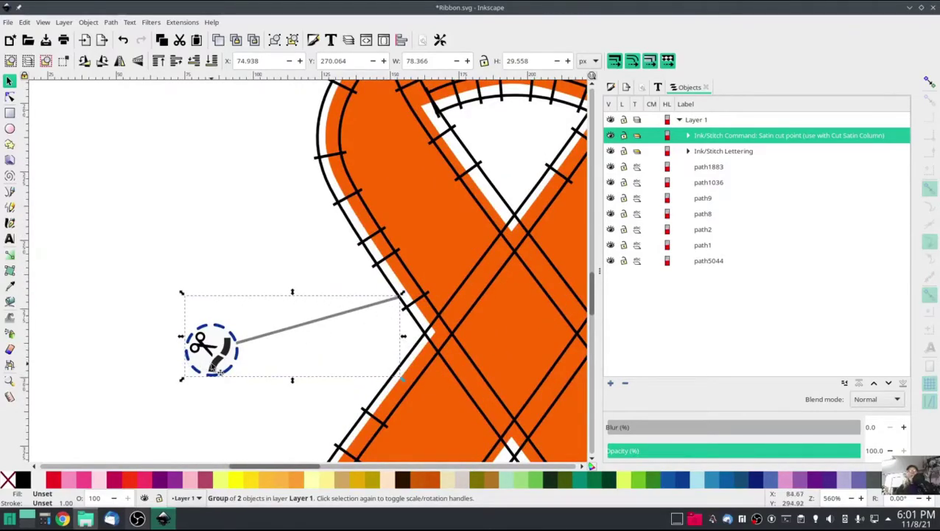
{"action": "left_click_drag", "start_coordinate": [219, 371], "coordinate": [422, 413]}
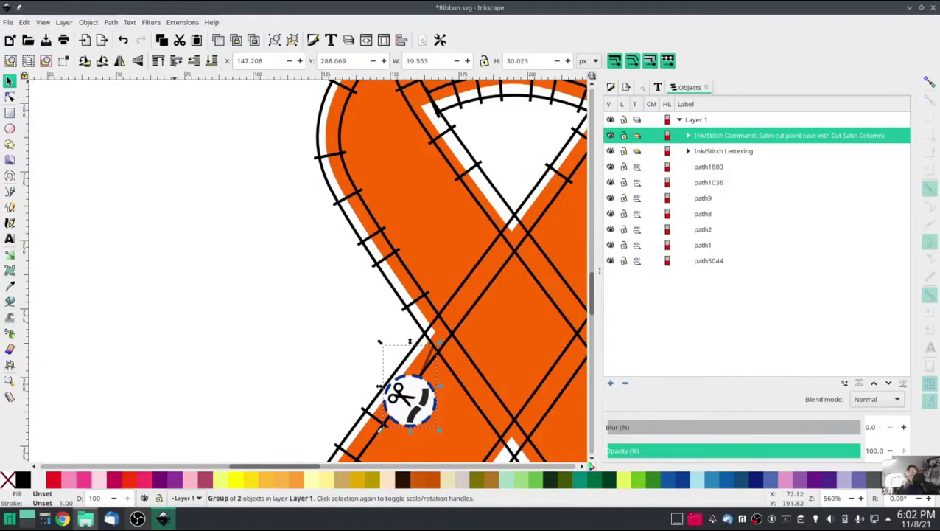
{"action": "left_click", "coordinate": [182, 22]}
{"action": "mouse_move", "coordinate": [221, 159]}
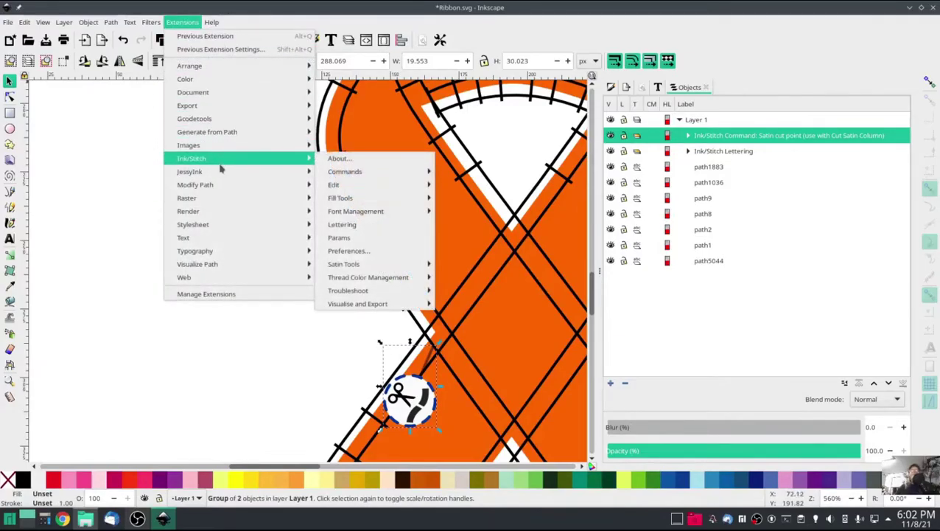
{"action": "mouse_move", "coordinate": [373, 270]}
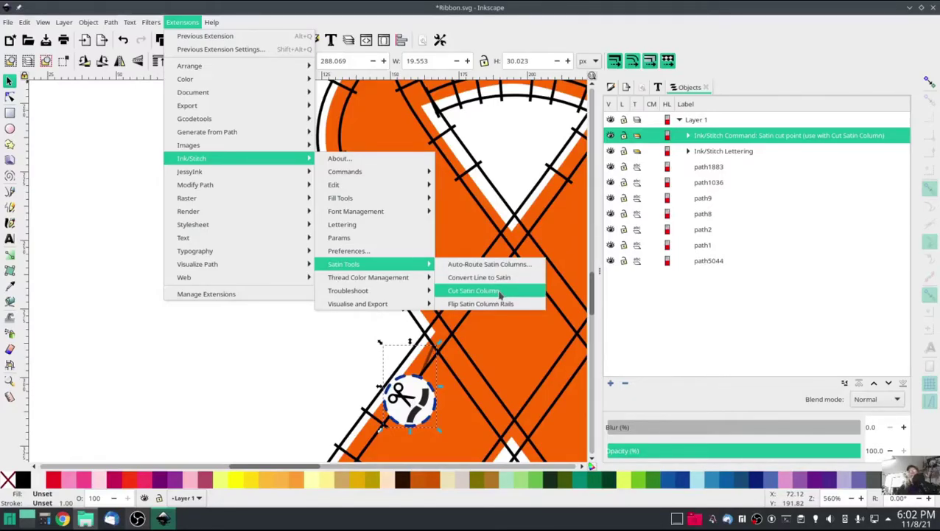
{"action": "left_click", "coordinate": [499, 293]}
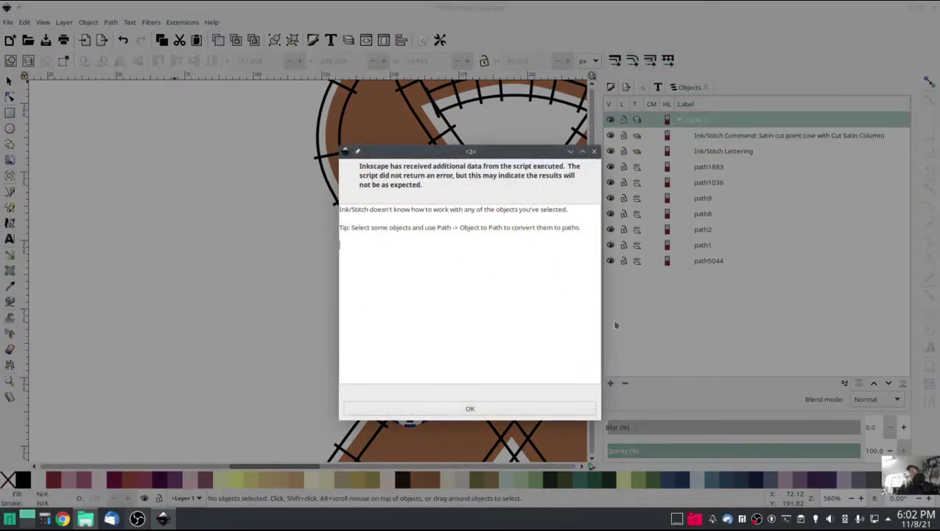
{"action": "left_click", "coordinate": [475, 409]}
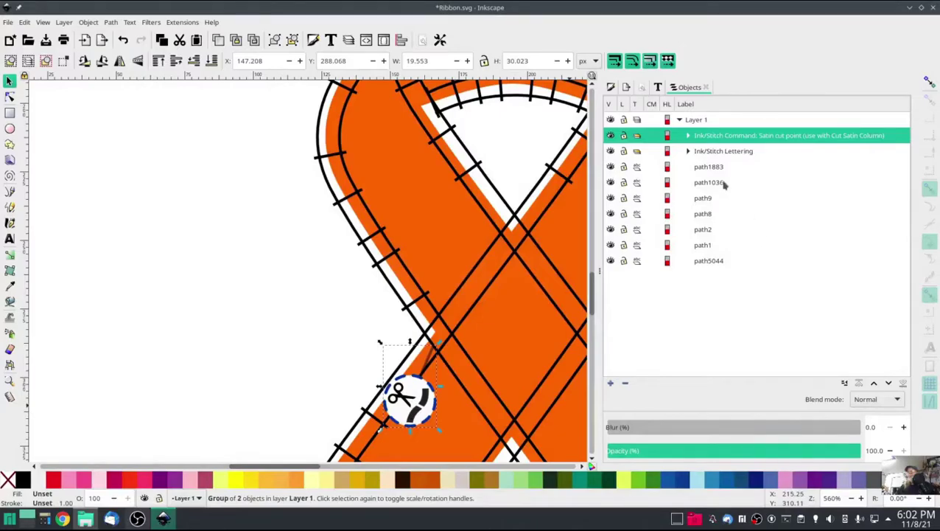
{"action": "left_click", "coordinate": [722, 183]}
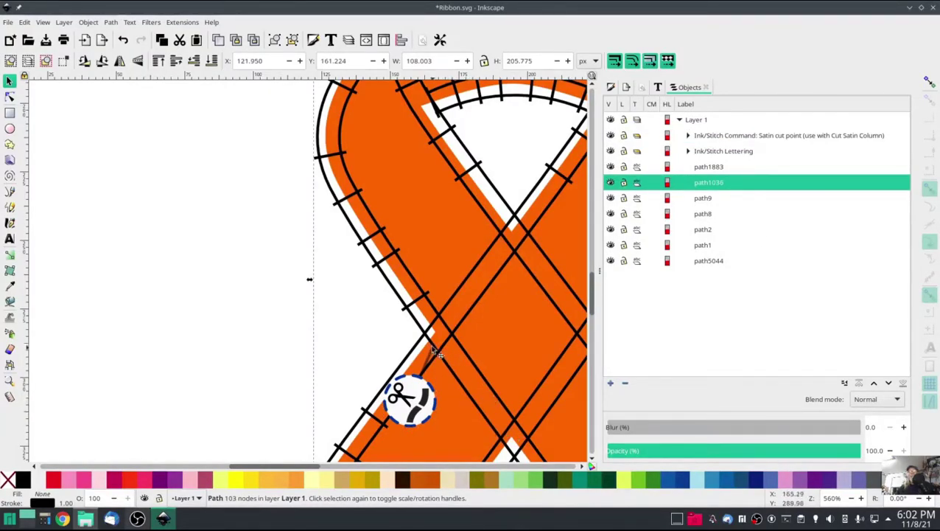
Step: Run Ink/Stitch Cut Satin Column to split path1036 at its cut point into path3300
{"action": "left_click", "coordinate": [170, 23]}
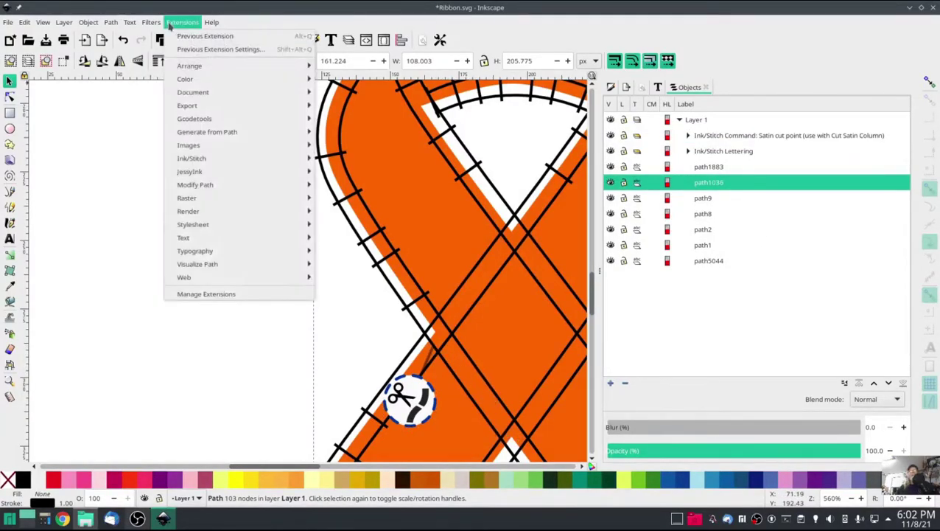
{"action": "mouse_move", "coordinate": [188, 158]}
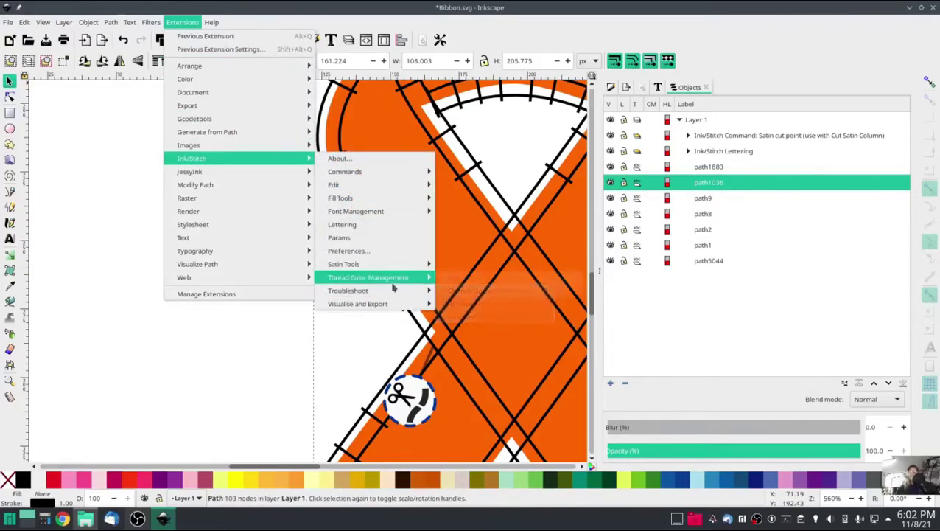
{"action": "mouse_move", "coordinate": [394, 285]}
{"action": "mouse_move", "coordinate": [398, 264]}
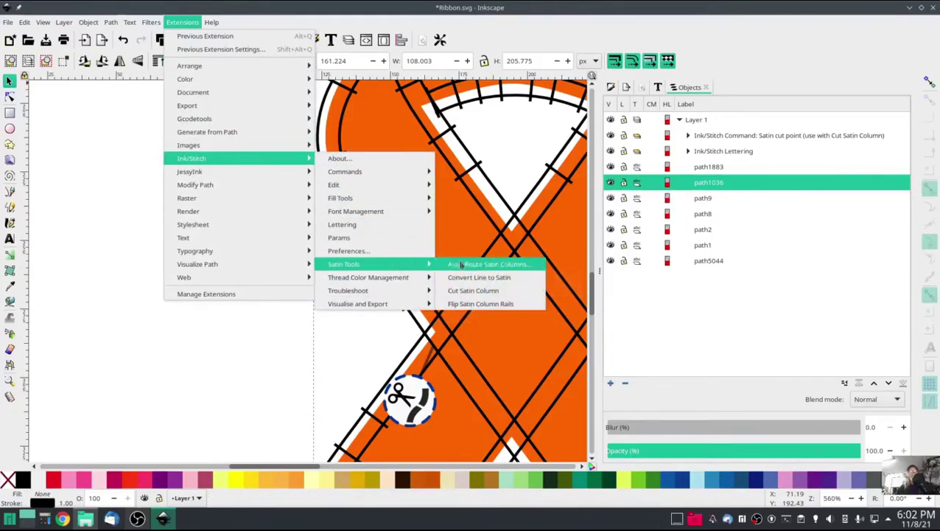
{"action": "left_click", "coordinate": [477, 292]}
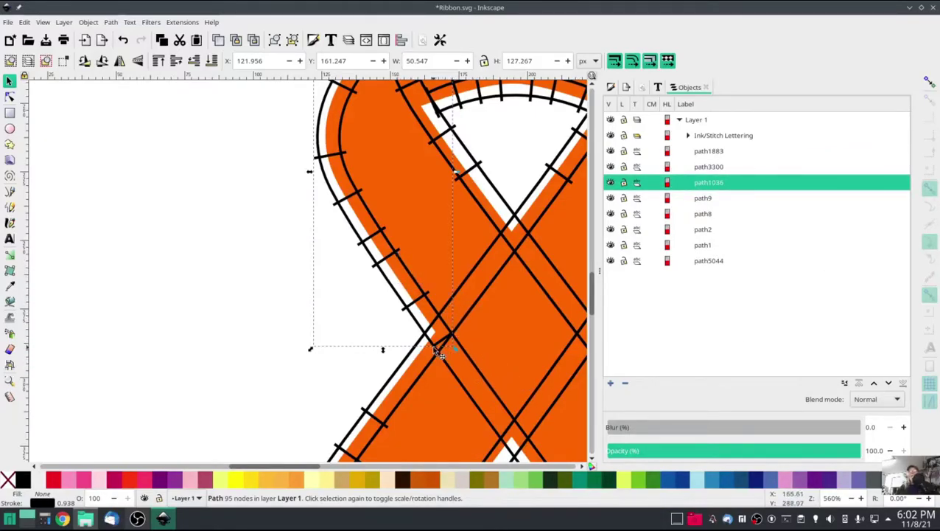
Step: Attach a Satin cut point to path3300 and move its marker near the crossing
{"action": "left_click_drag", "start_coordinate": [348, 373], "coordinate": [176, 266]}
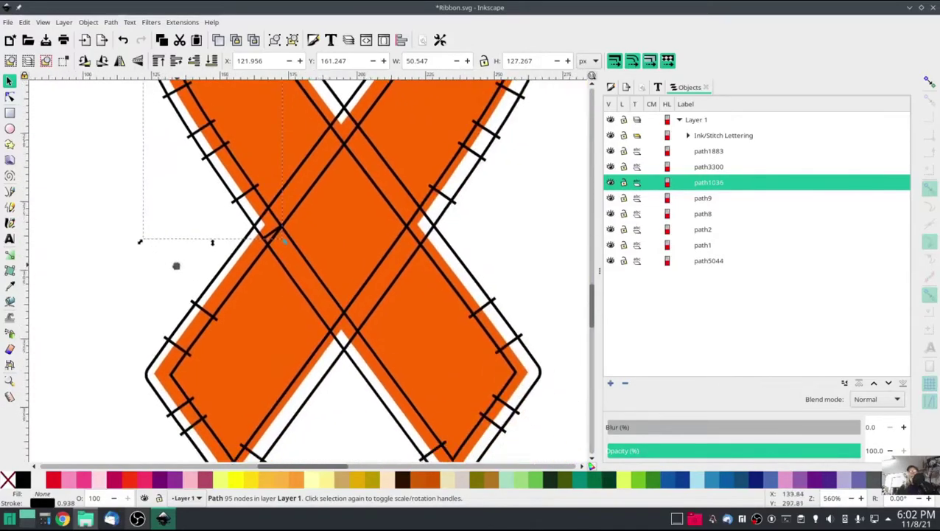
{"action": "left_click", "coordinate": [318, 329]}
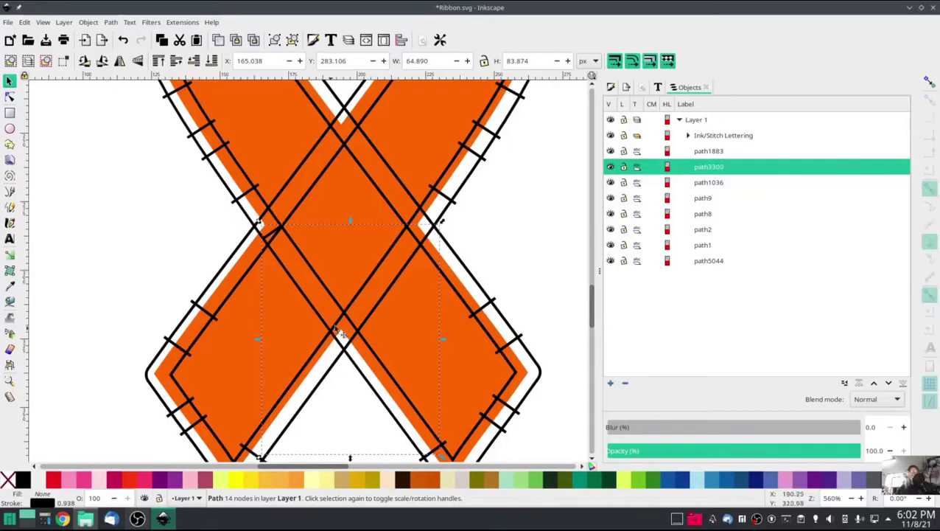
{"action": "left_click", "coordinate": [185, 23]}
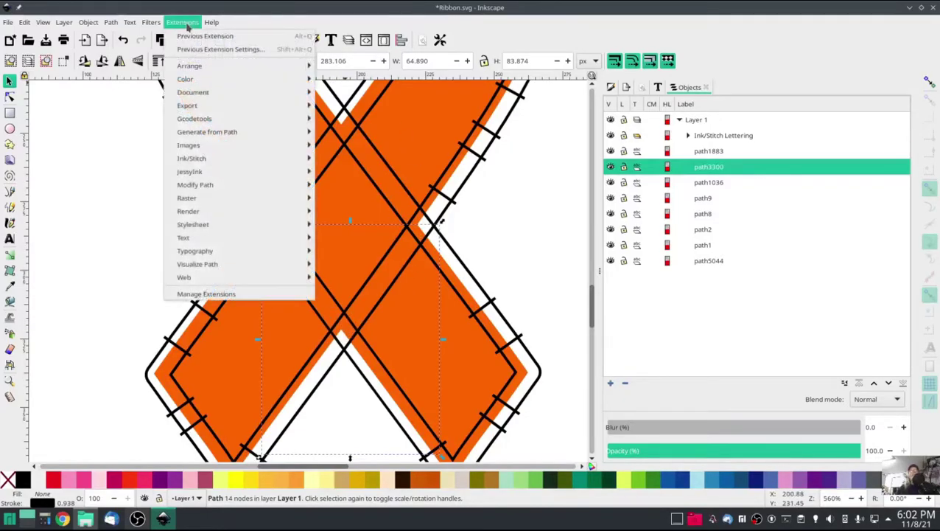
{"action": "mouse_move", "coordinate": [210, 158]}
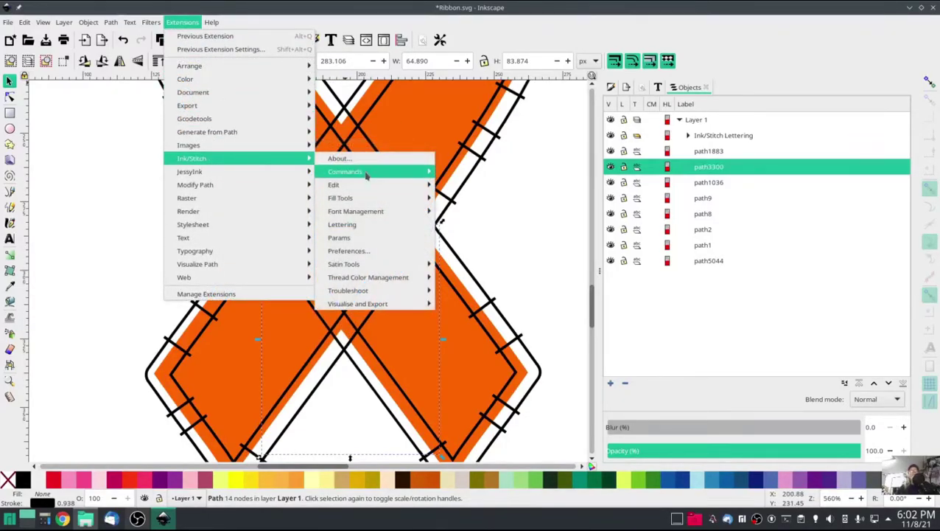
{"action": "mouse_move", "coordinate": [356, 172]}
{"action": "left_click", "coordinate": [490, 197]}
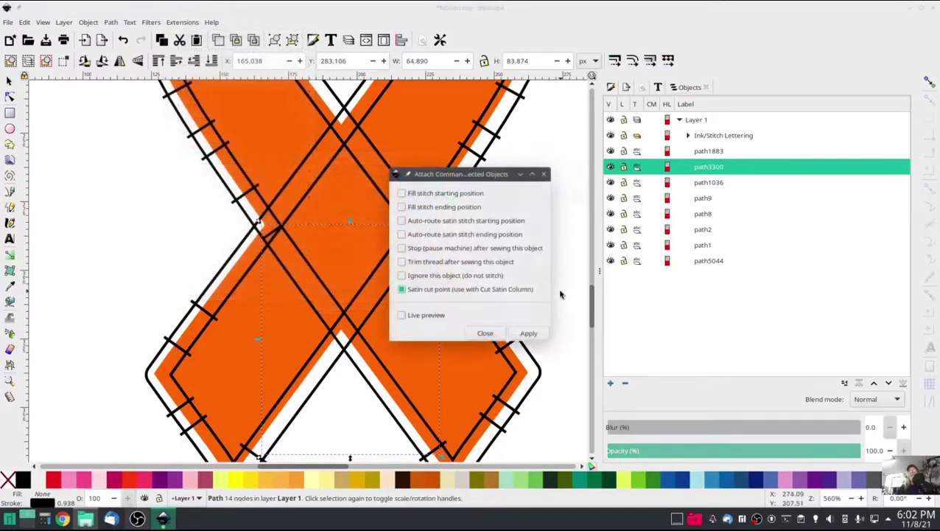
{"action": "left_click", "coordinate": [530, 333]}
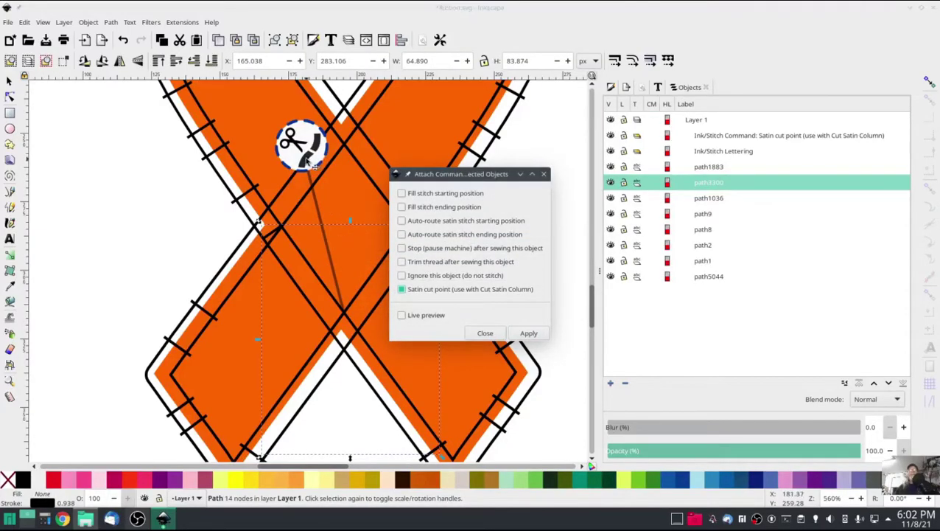
{"action": "left_click_drag", "start_coordinate": [308, 162], "coordinate": [347, 210]}
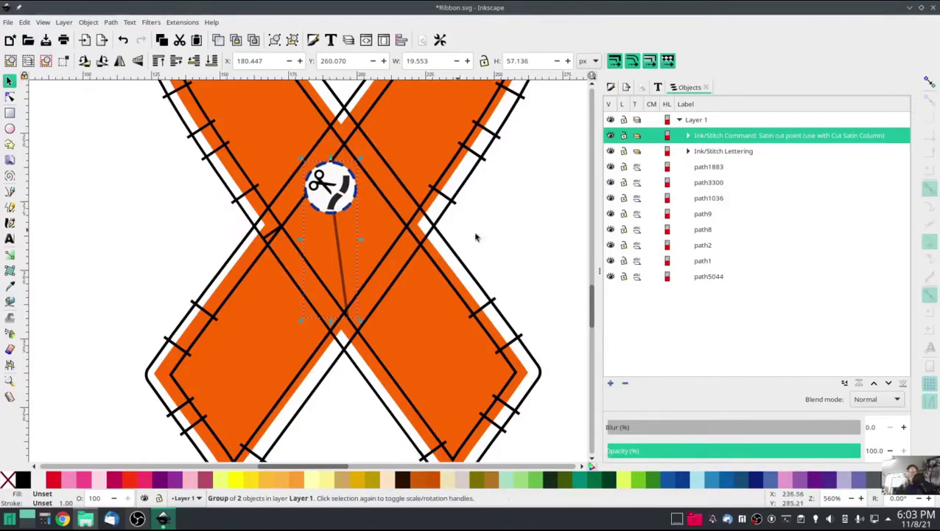
Step: Cut path3300 at its scissors marker with Cut Satin Column, creating path4341
{"action": "left_click", "coordinate": [389, 376]}
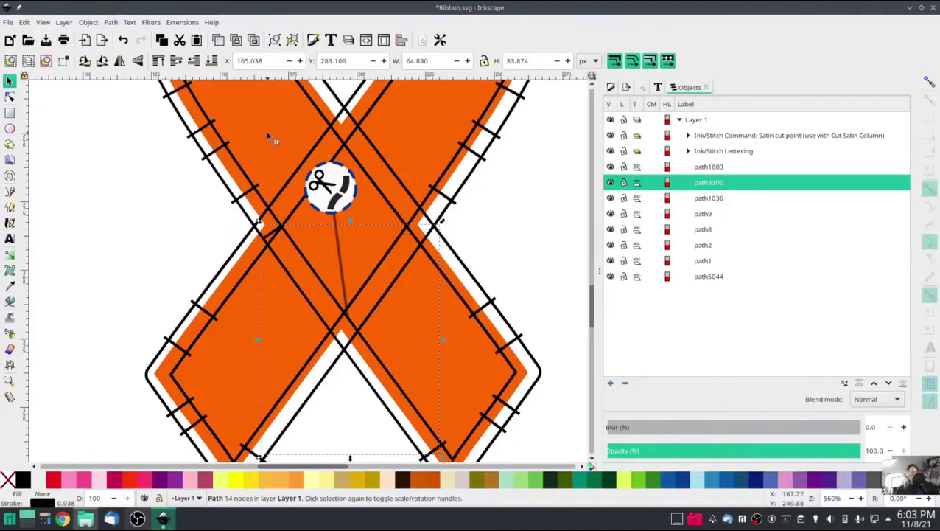
{"action": "left_click", "coordinate": [182, 22]}
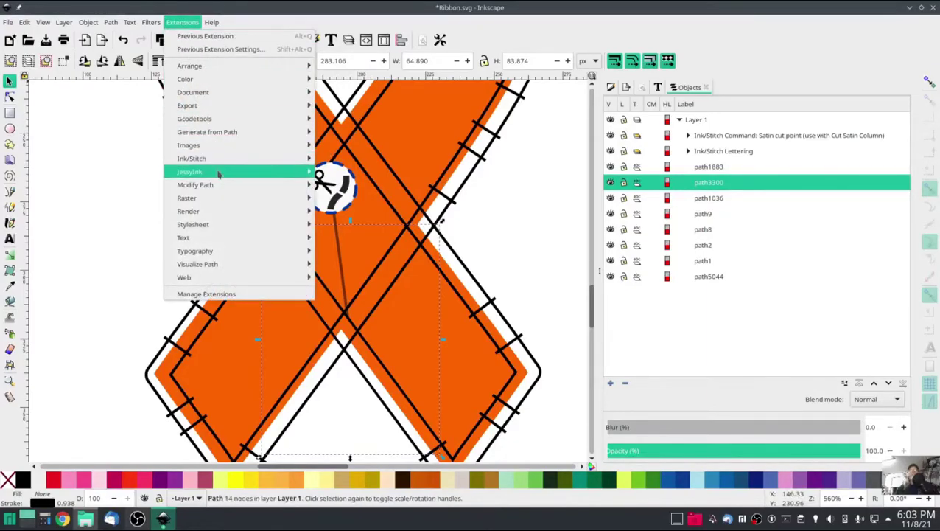
{"action": "mouse_move", "coordinate": [244, 158]}
{"action": "mouse_move", "coordinate": [362, 266]}
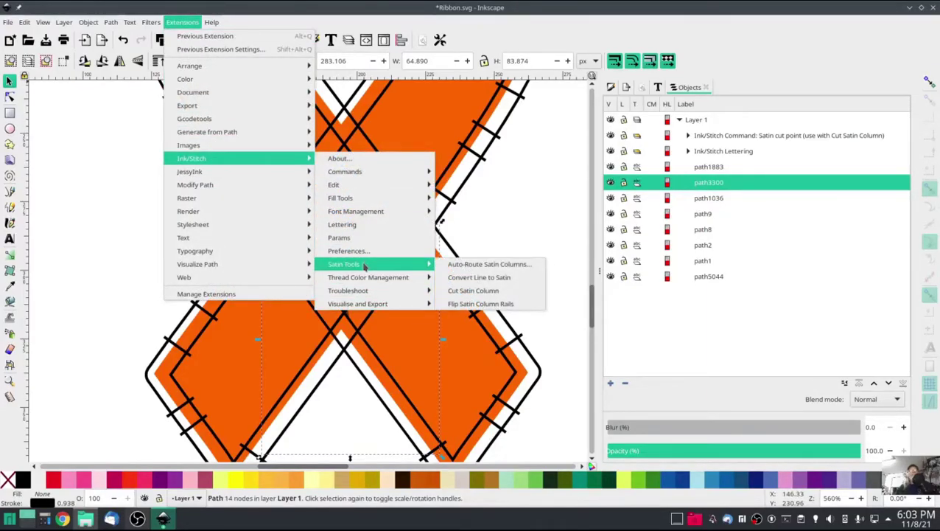
{"action": "left_click", "coordinate": [498, 294]}
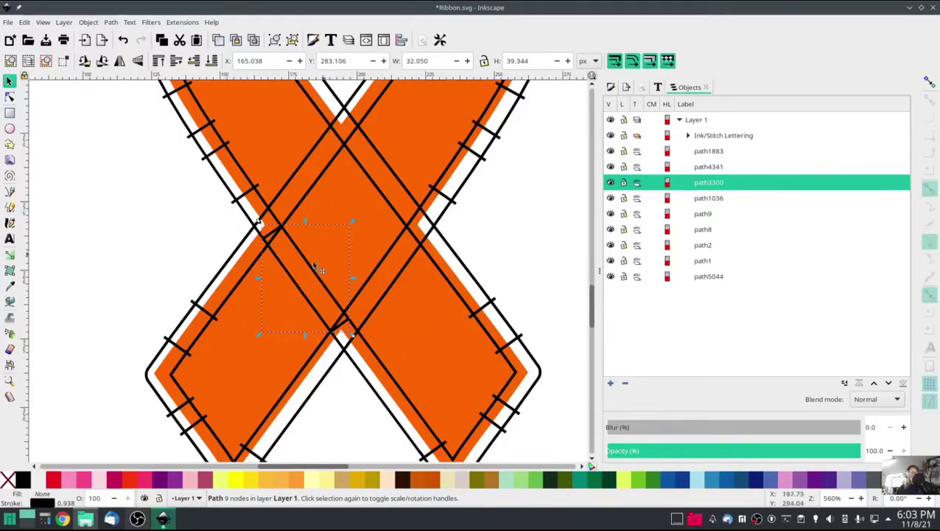
Step: Delete the short leftover piece and adjust the crossing end nodes of path1036 and path4341
{"action": "key", "text": "Delete"}
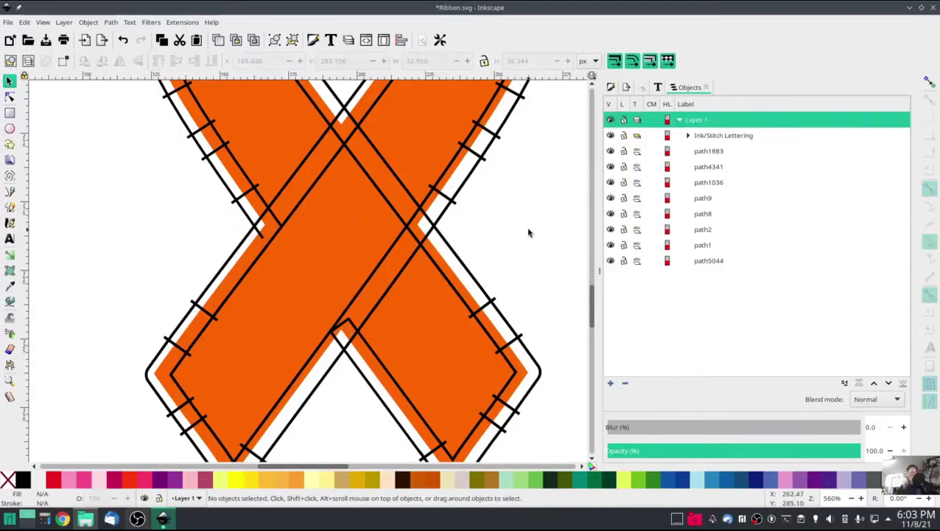
{"action": "key", "text": "n"}
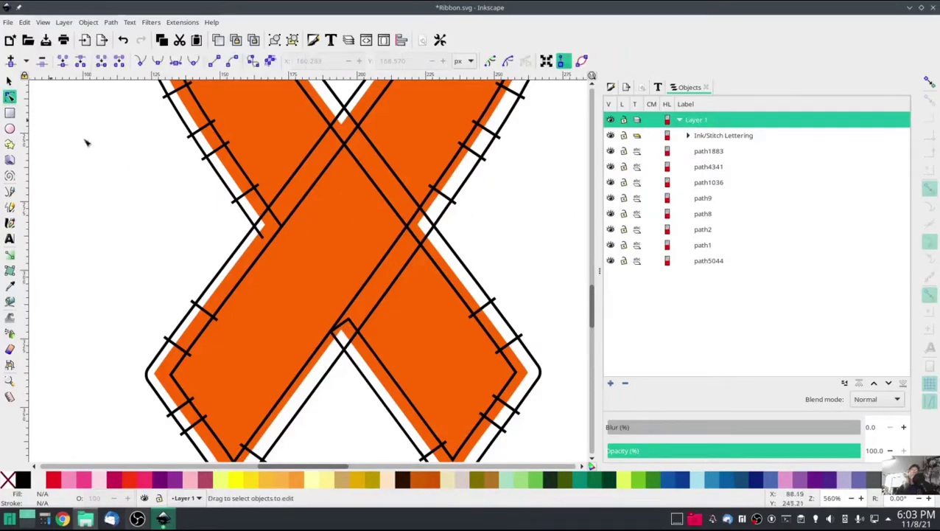
{"action": "left_click", "coordinate": [269, 211]}
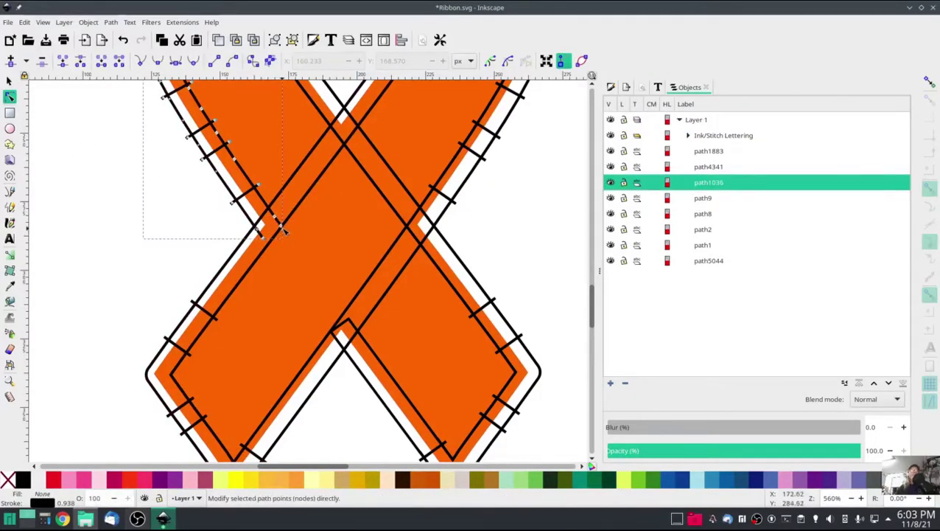
{"action": "left_click_drag", "start_coordinate": [283, 228], "coordinate": [280, 224]}
{"action": "left_click", "coordinate": [332, 328]}
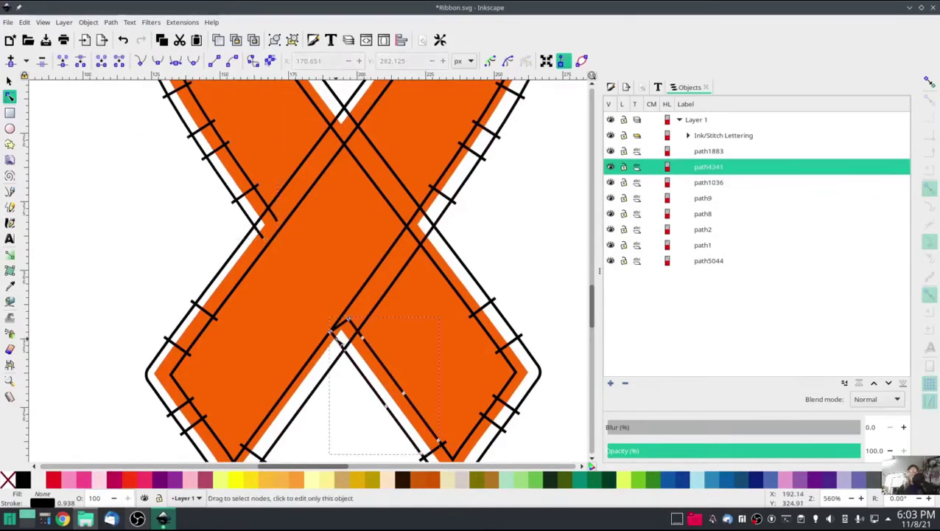
{"action": "left_click_drag", "start_coordinate": [332, 331], "coordinate": [337, 343]}
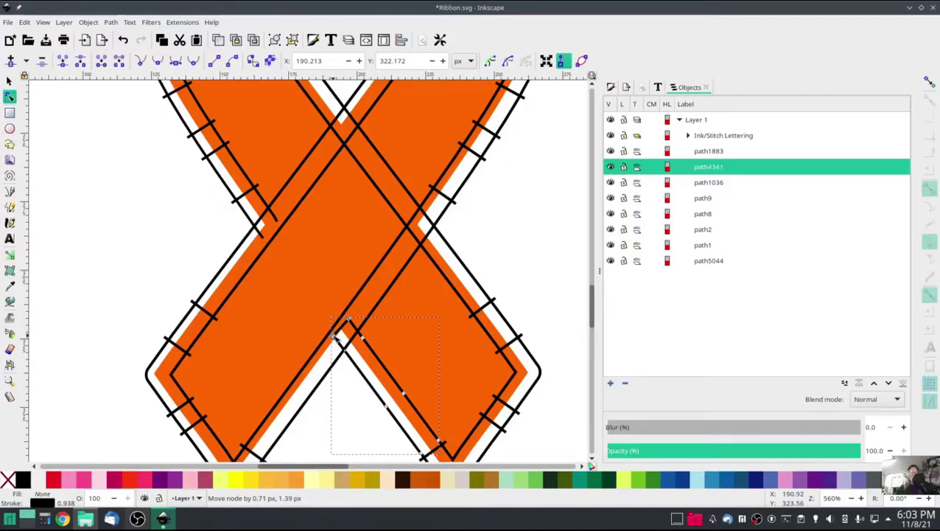
{"action": "left_click_drag", "start_coordinate": [335, 334], "coordinate": [349, 324]}
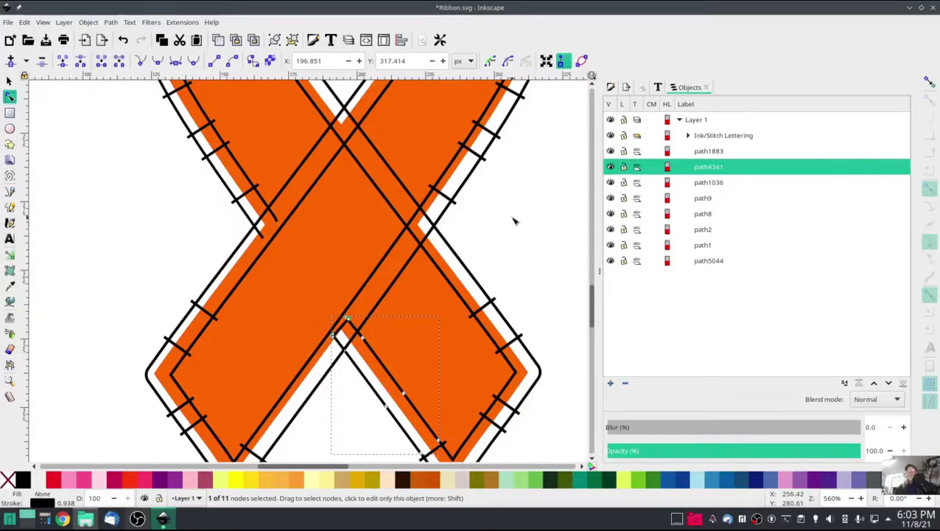
Step: Select the ribbon's big looping satin outline, path1883
{"action": "scroll", "coordinate": [522, 236], "scroll_direction": "up", "scroll_amount": 3}
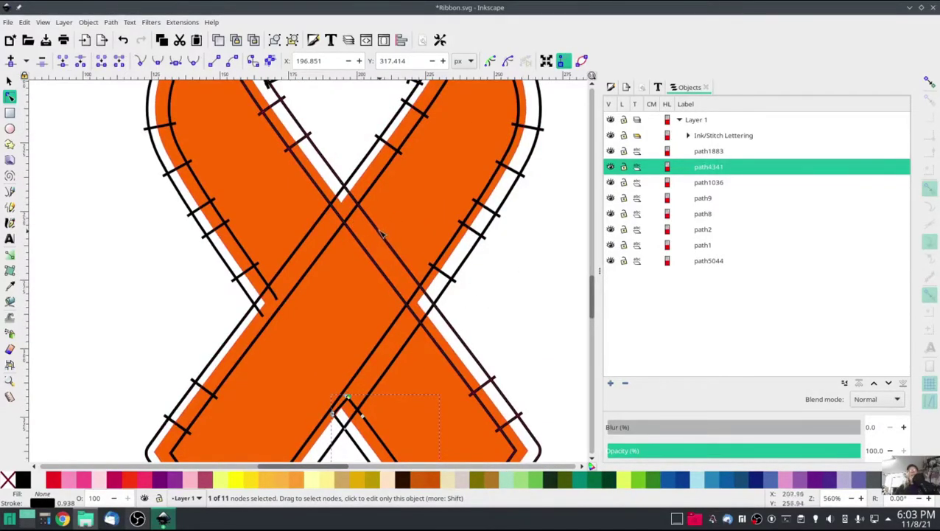
{"action": "key", "text": "s"}
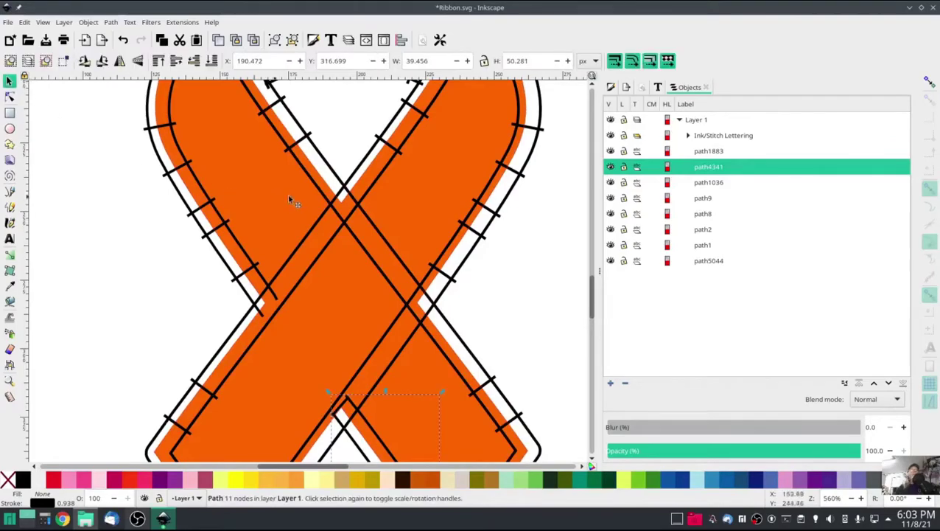
{"action": "left_click", "coordinate": [379, 233]}
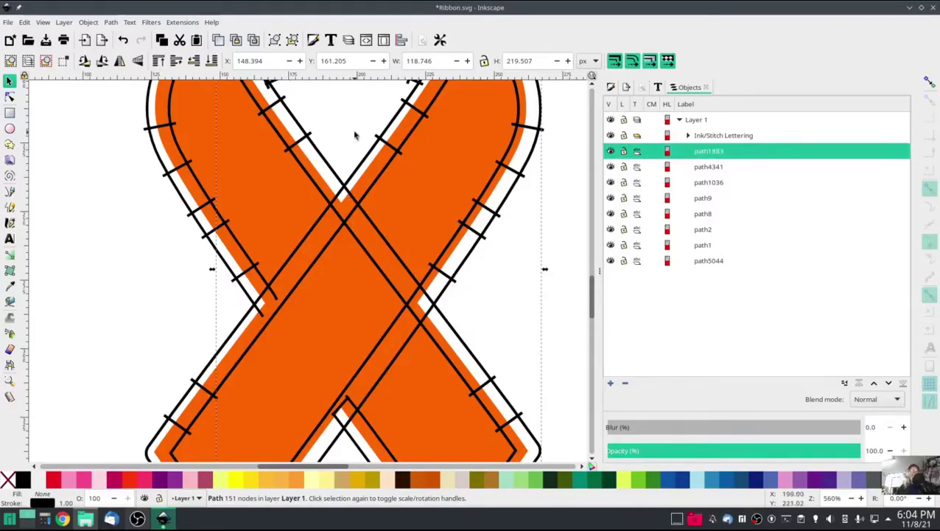
Step: Attach a Satin cut point command to the looping outline
{"action": "left_click", "coordinate": [182, 22]}
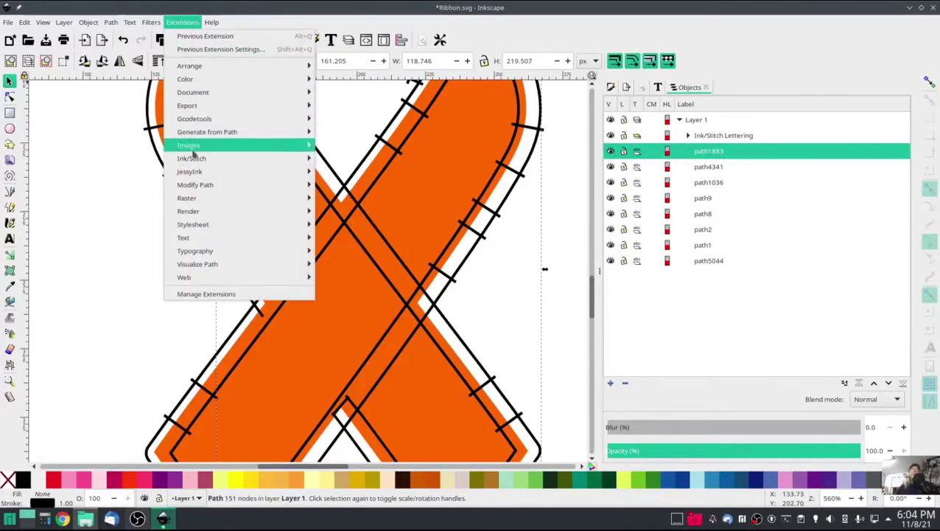
{"action": "mouse_move", "coordinate": [190, 160]}
{"action": "mouse_move", "coordinate": [344, 172]}
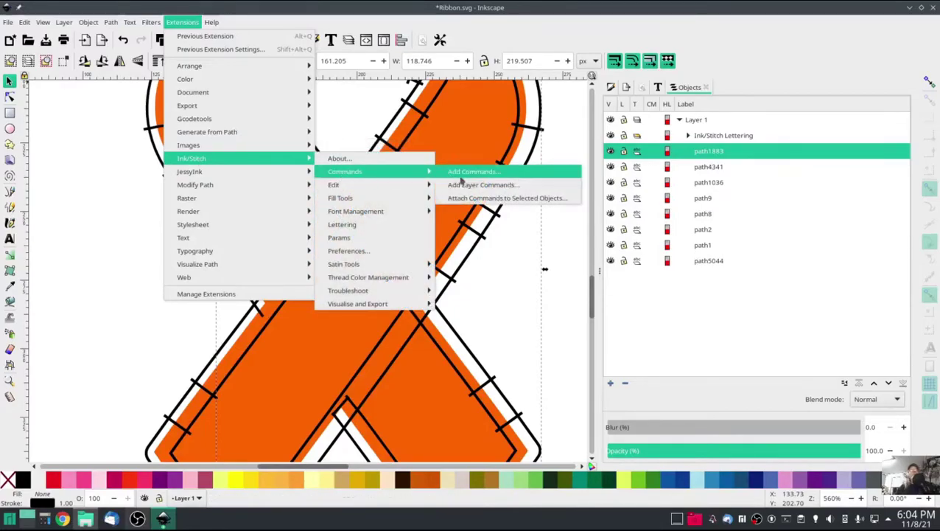
{"action": "left_click", "coordinate": [478, 200]}
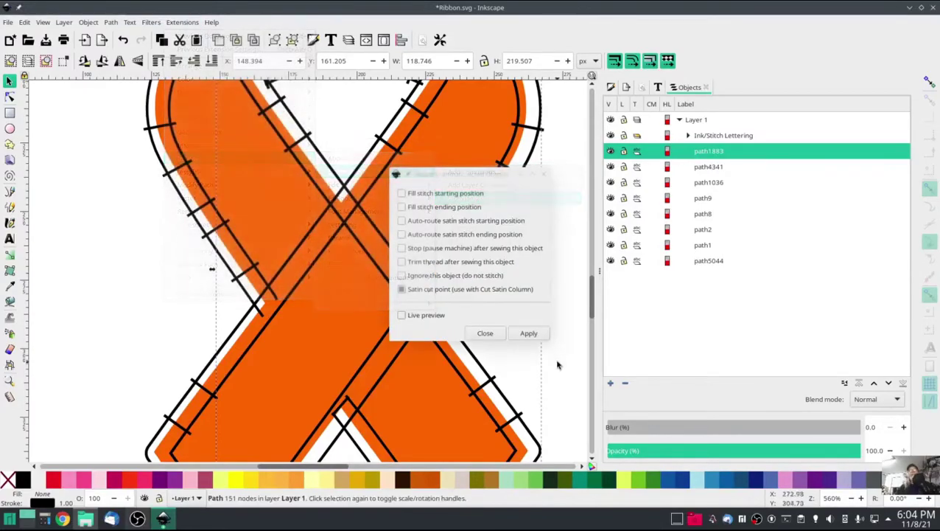
{"action": "left_click", "coordinate": [437, 288]}
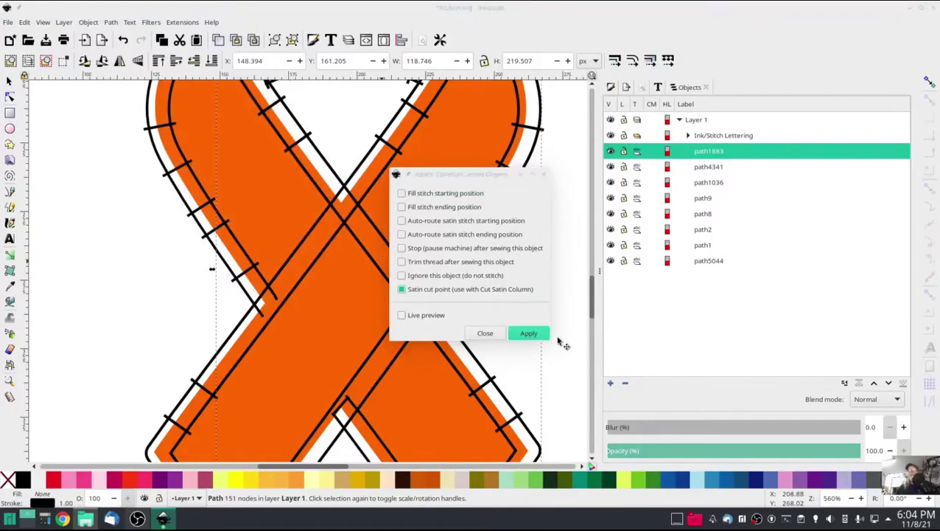
{"action": "left_click", "coordinate": [547, 329]}
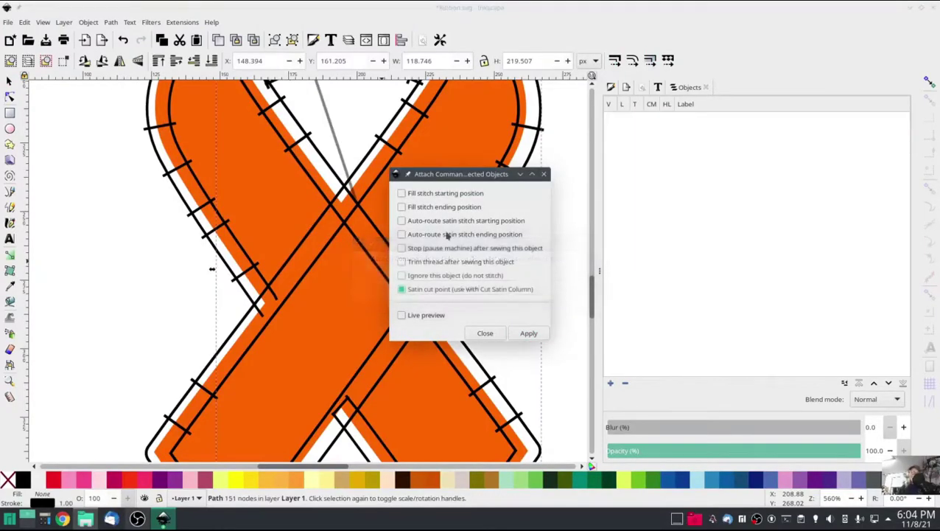
{"action": "left_click", "coordinate": [485, 333]}
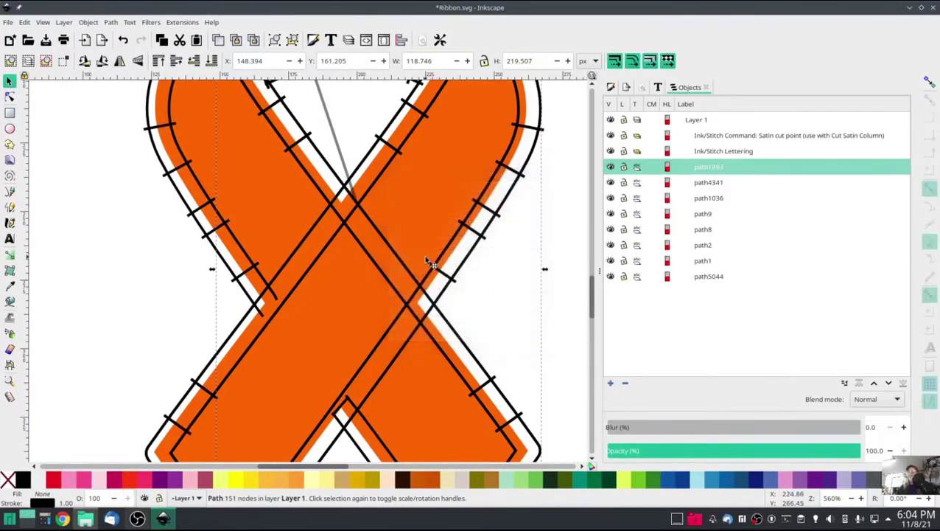
Step: Position the scissors marker on the crossing inside the loop
{"action": "scroll", "coordinate": [427, 262], "scroll_direction": "down", "scroll_amount": 1}
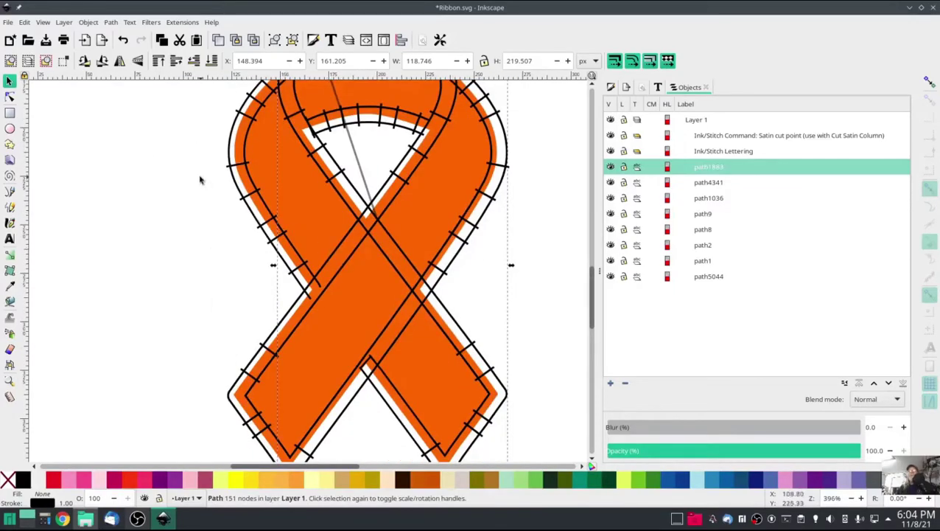
{"action": "scroll", "coordinate": [199, 179], "scroll_direction": "up", "scroll_amount": 3}
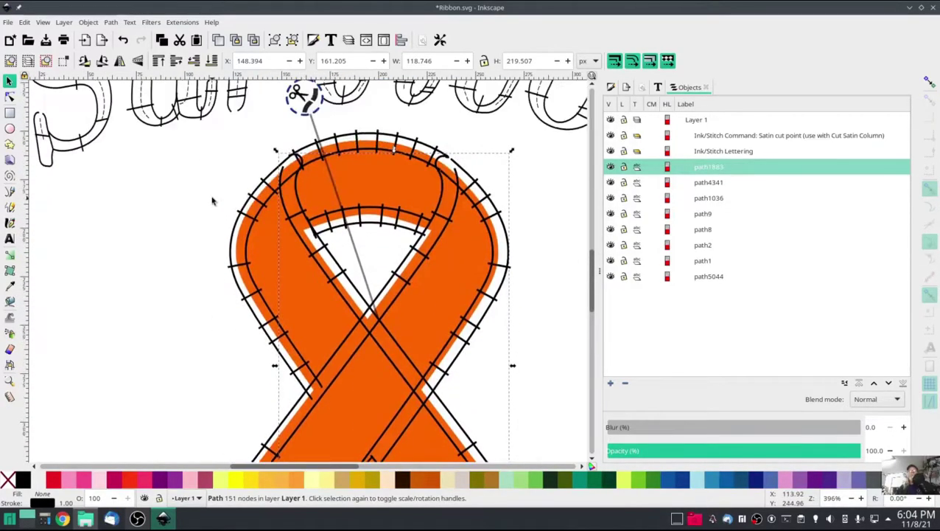
{"action": "scroll", "coordinate": [213, 201], "scroll_direction": "up", "scroll_amount": 2}
{"action": "mouse_move", "coordinate": [310, 158]}
{"action": "left_mouse_down"}
{"action": "mouse_move", "coordinate": [382, 310]}
{"action": "mouse_move", "coordinate": [360, 314]}
{"action": "left_mouse_up"}
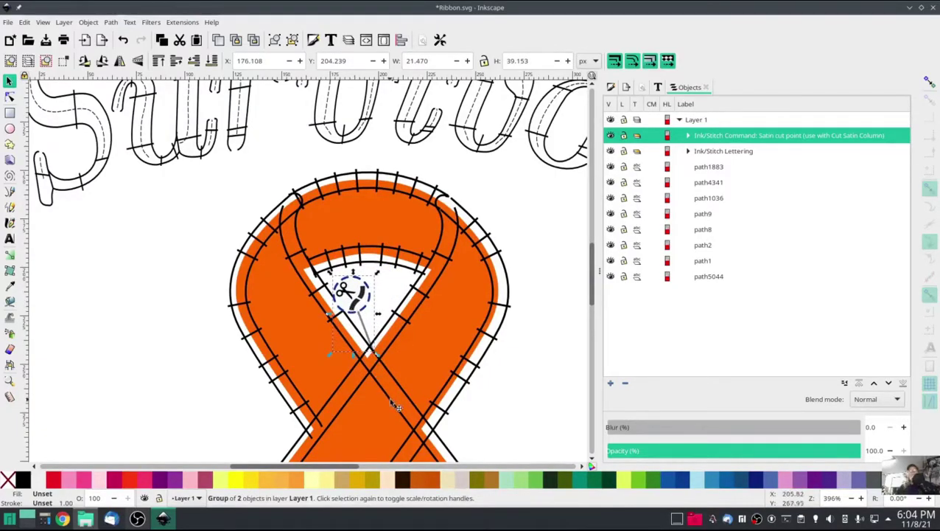
{"action": "scroll", "coordinate": [372, 388], "scroll_direction": "up", "scroll_amount": 1}
{"action": "scroll", "coordinate": [384, 382], "scroll_direction": "down", "scroll_amount": 3}
{"action": "scroll", "coordinate": [361, 299], "scroll_direction": "up", "scroll_amount": 2, "text": "ctrl"}
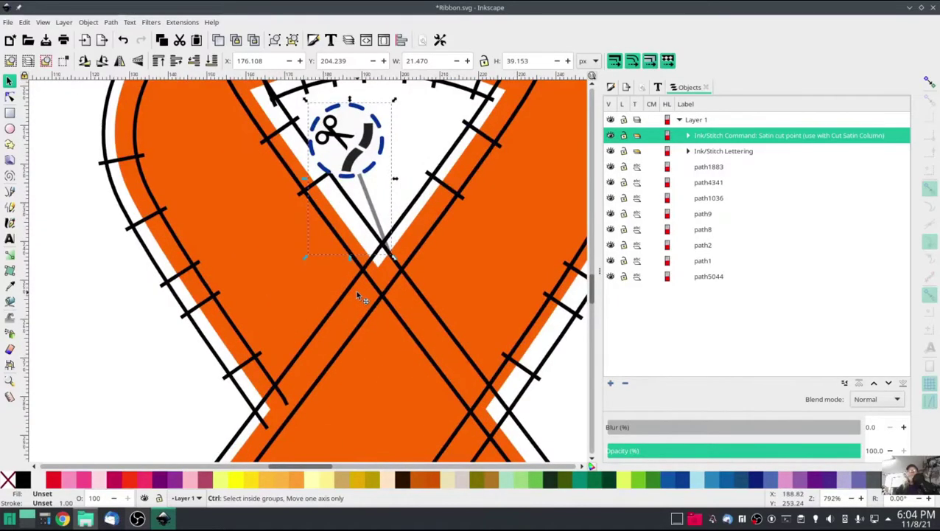
{"action": "left_click_drag", "start_coordinate": [348, 164], "coordinate": [355, 167]}
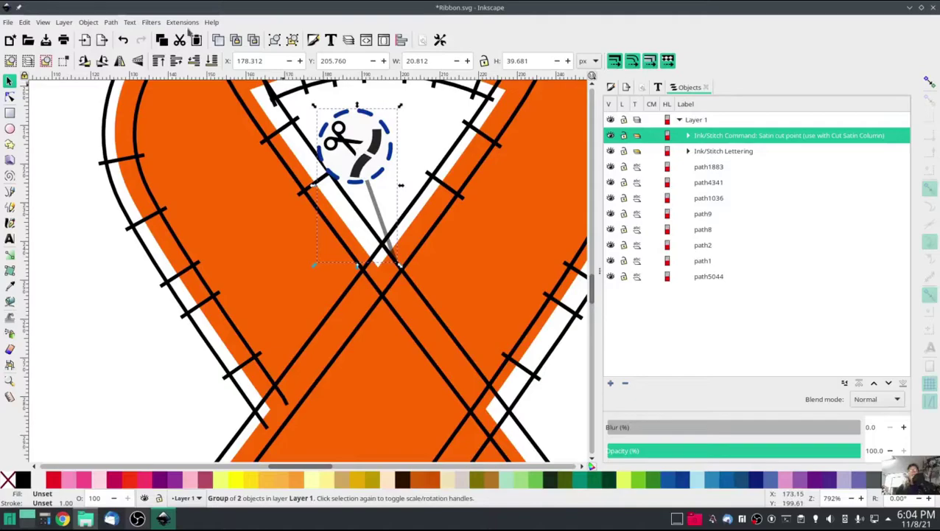
Step: Cut the looping satin column at its marker, splitting off path5791
{"action": "left_click", "coordinate": [440, 318]}
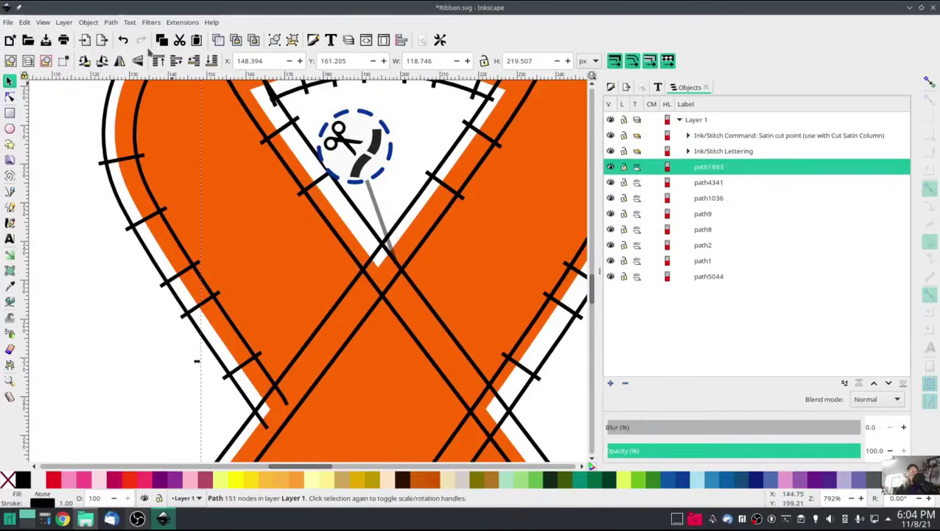
{"action": "left_click", "coordinate": [182, 23]}
{"action": "mouse_move", "coordinate": [223, 161]}
{"action": "mouse_move", "coordinate": [384, 264]}
{"action": "left_click", "coordinate": [511, 290]}
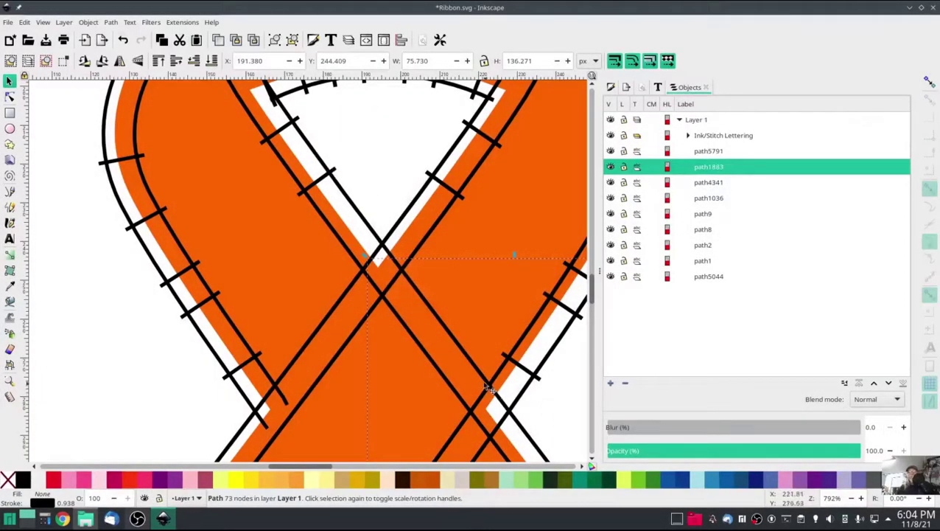
{"action": "key", "text": "ctrl"}
Step: Attach a Satin cut point to path1883 and drag its marker onto the lower crossing
{"action": "left_click", "coordinate": [182, 22]}
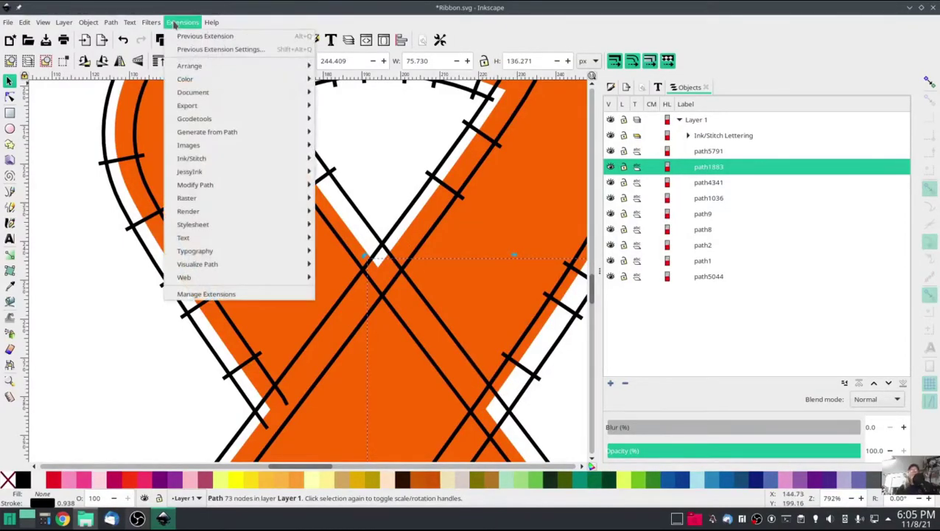
{"action": "mouse_move", "coordinate": [200, 158]}
{"action": "mouse_move", "coordinate": [362, 173]}
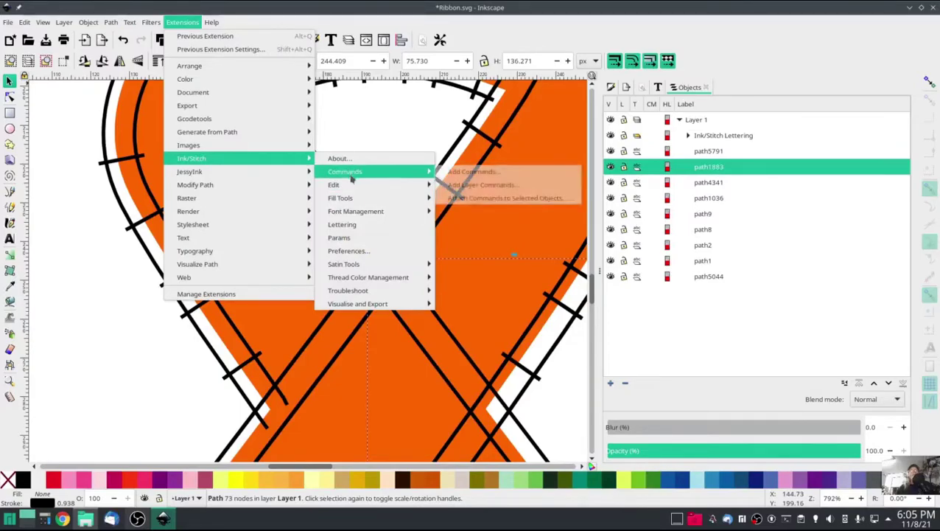
{"action": "left_click", "coordinate": [462, 198]}
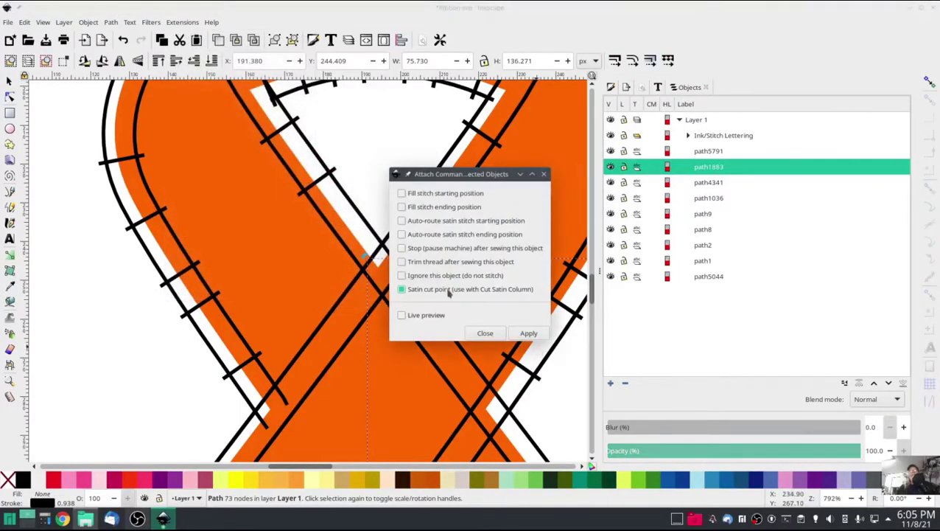
{"action": "left_click", "coordinate": [529, 333]}
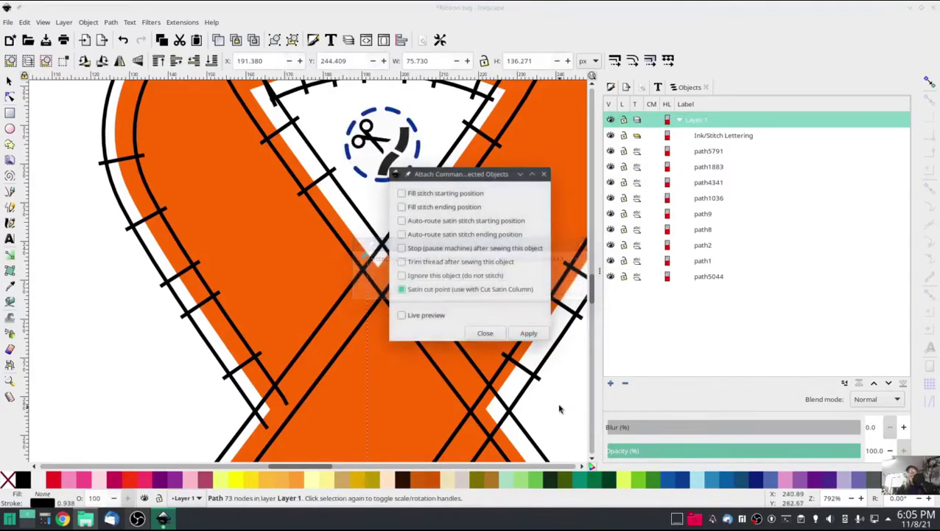
{"action": "left_click", "coordinate": [485, 333]}
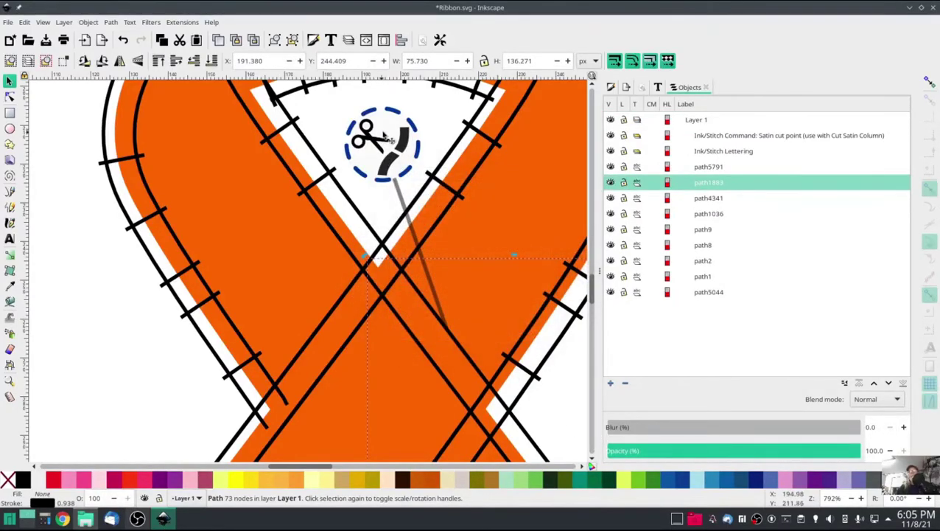
{"action": "left_click_drag", "start_coordinate": [388, 166], "coordinate": [462, 269]}
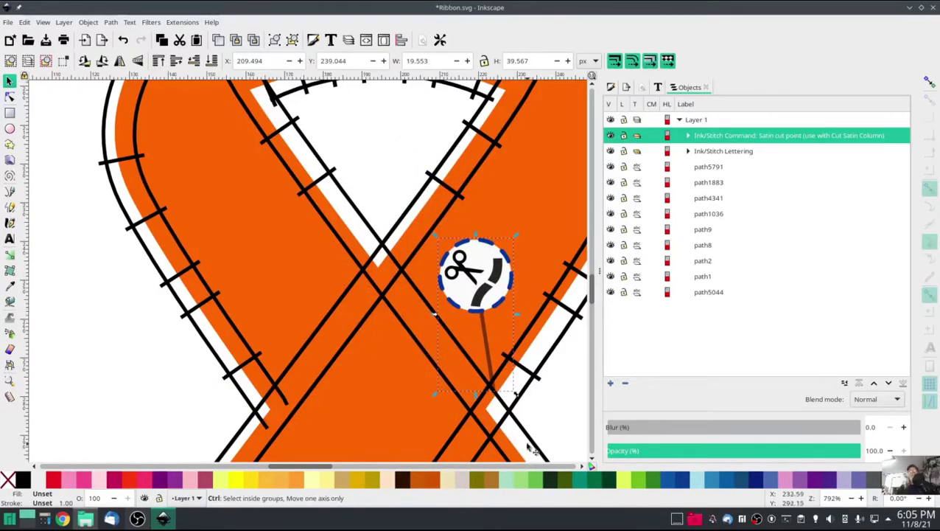
Step: Cut path1883 at its cut point with Satin Tools > Cut Satin Column
{"action": "left_click", "coordinate": [425, 305]}
{"action": "left_click", "coordinate": [184, 22]}
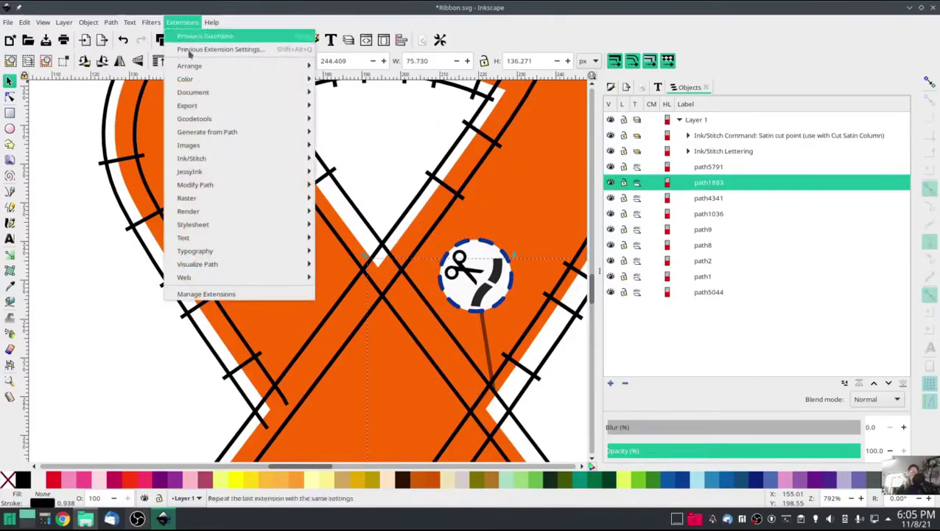
{"action": "mouse_move", "coordinate": [206, 160]}
{"action": "mouse_move", "coordinate": [369, 264]}
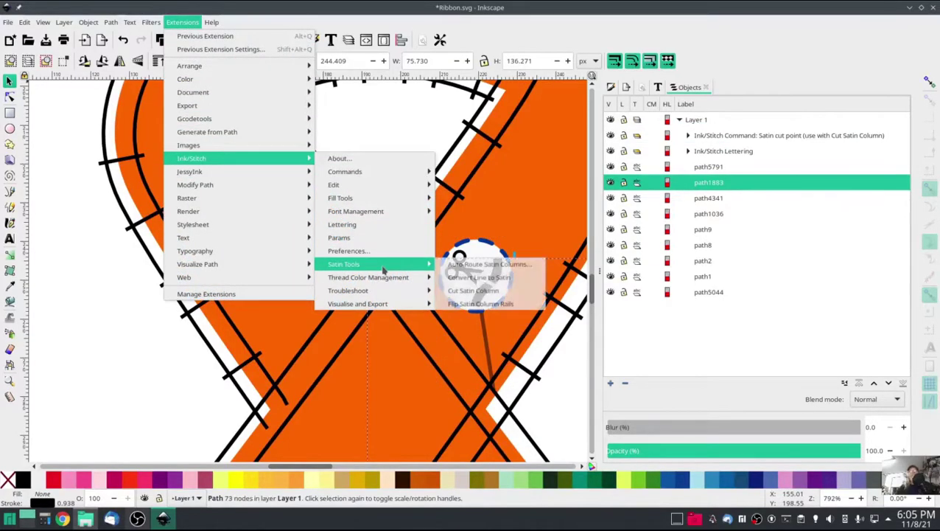
{"action": "left_click", "coordinate": [482, 289]}
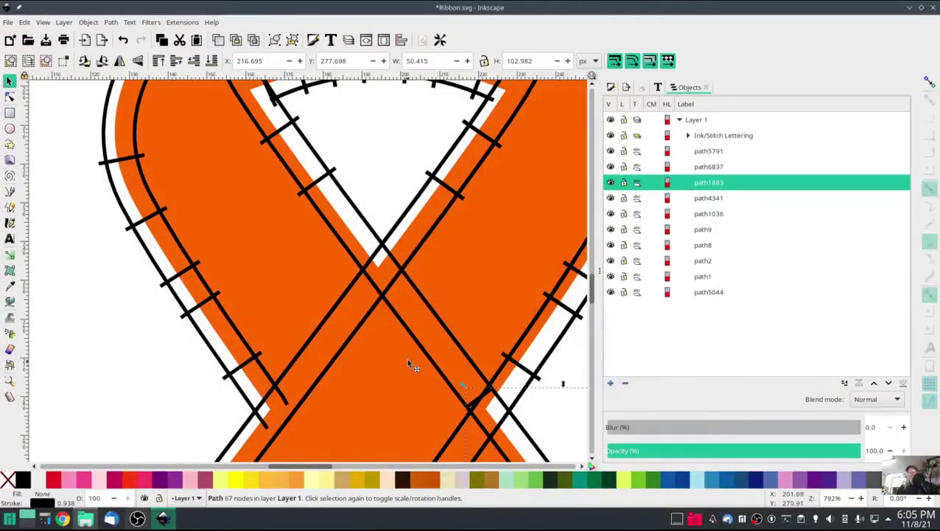
Step: Select the cut-off piece path6837 inside the group and delete it
{"action": "key", "text": "ctrl"}
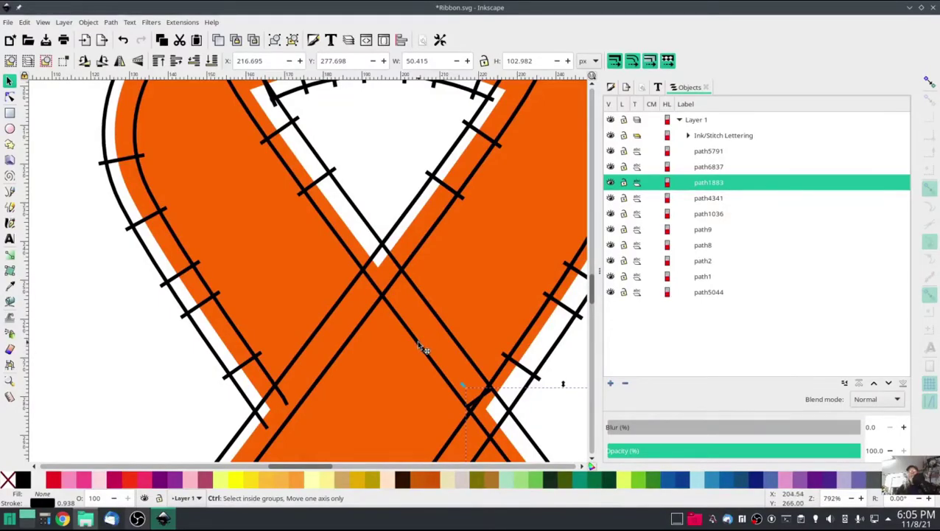
{"action": "left_click", "coordinate": [419, 344], "text": "ctrl"}
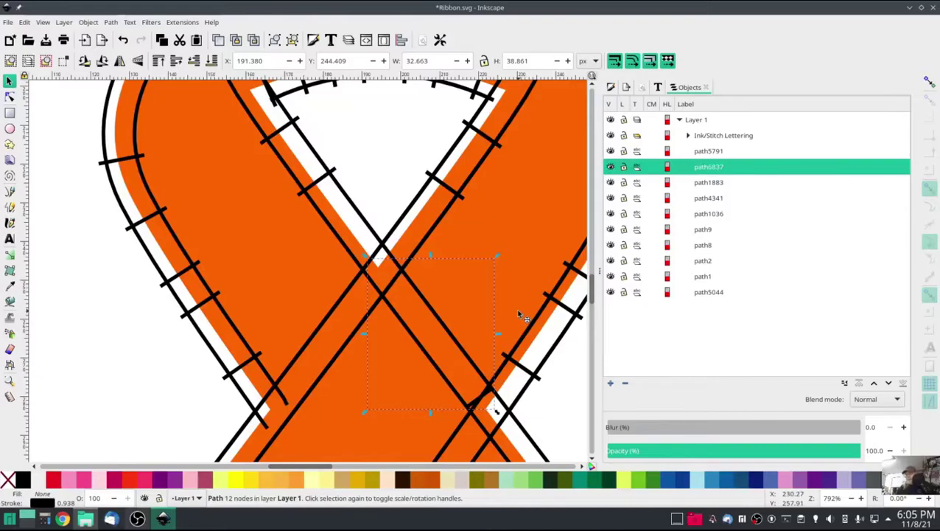
{"action": "key", "text": "Delete"}
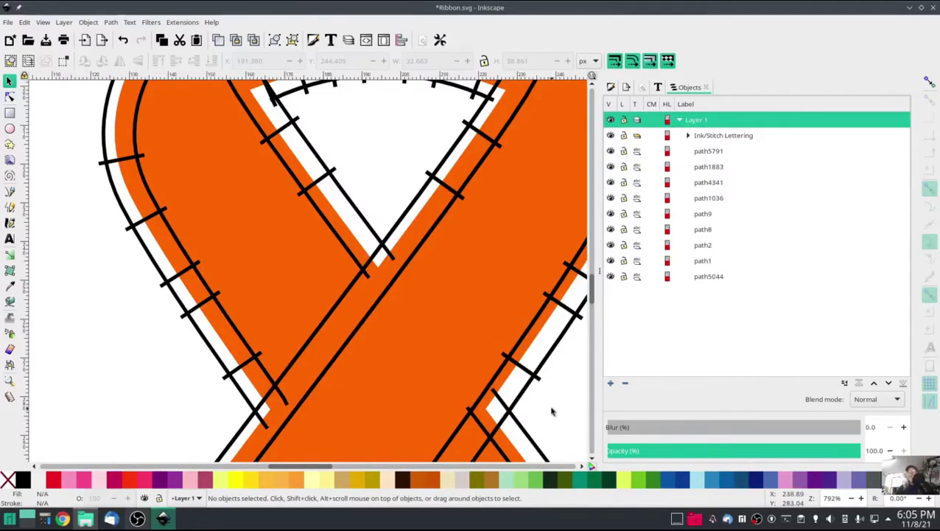
Step: Nudge path5791's end node and path1883's corner node so the strands meet at the crossings
{"action": "scroll", "coordinate": [533, 356], "scroll_direction": "down", "scroll_amount": 3}
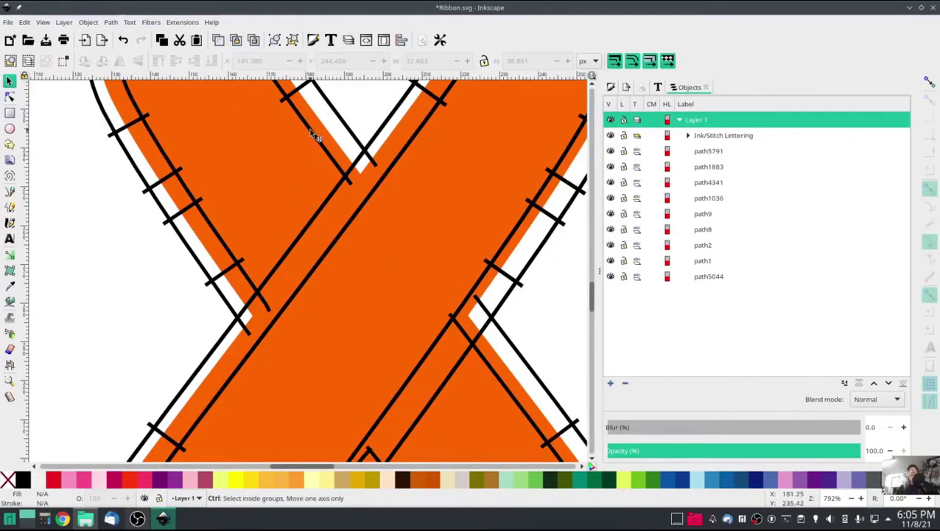
{"action": "left_click", "coordinate": [311, 133]}
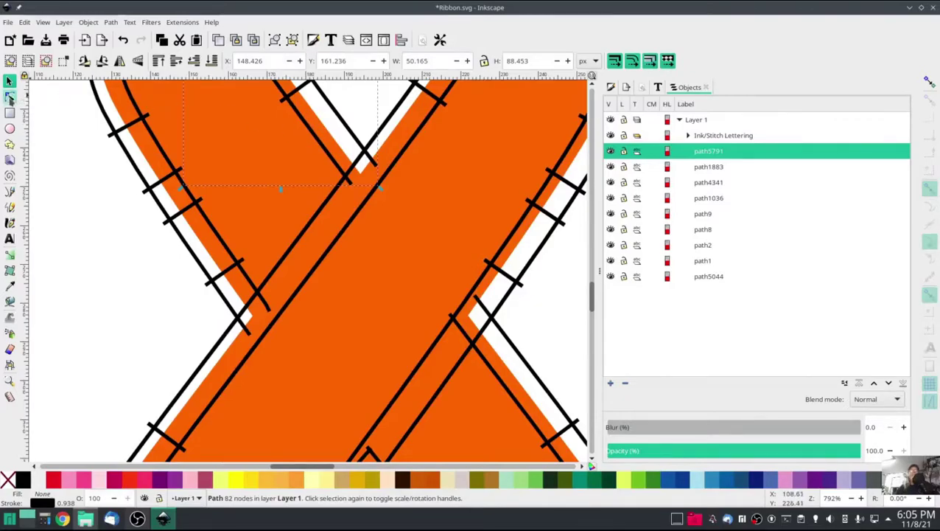
{"action": "left_click", "coordinate": [10, 97]}
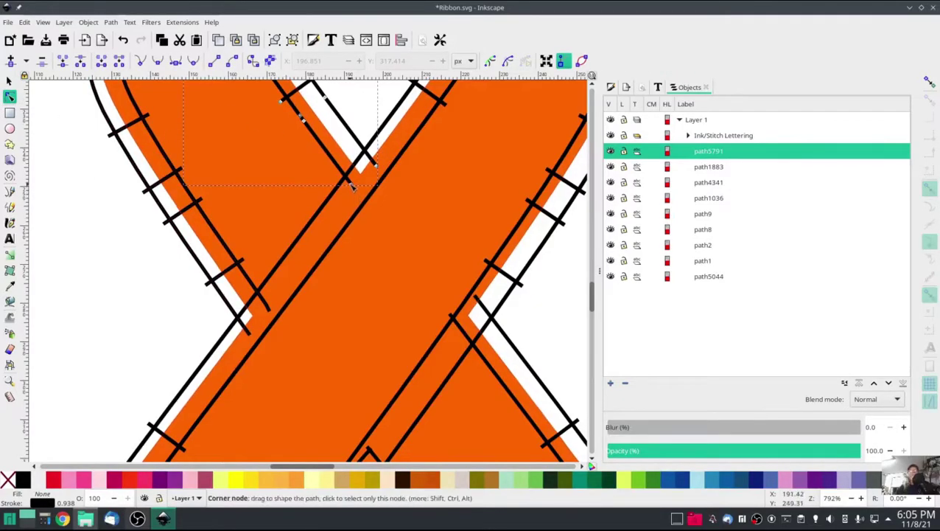
{"action": "left_click_drag", "start_coordinate": [351, 185], "coordinate": [359, 191]}
{"action": "left_click", "coordinate": [451, 316]}
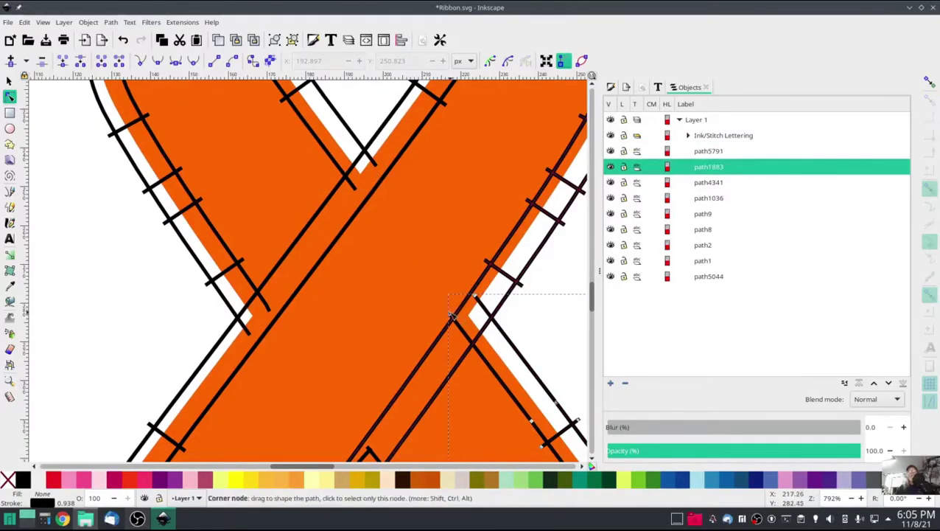
{"action": "left_click_drag", "start_coordinate": [451, 315], "coordinate": [457, 326]}
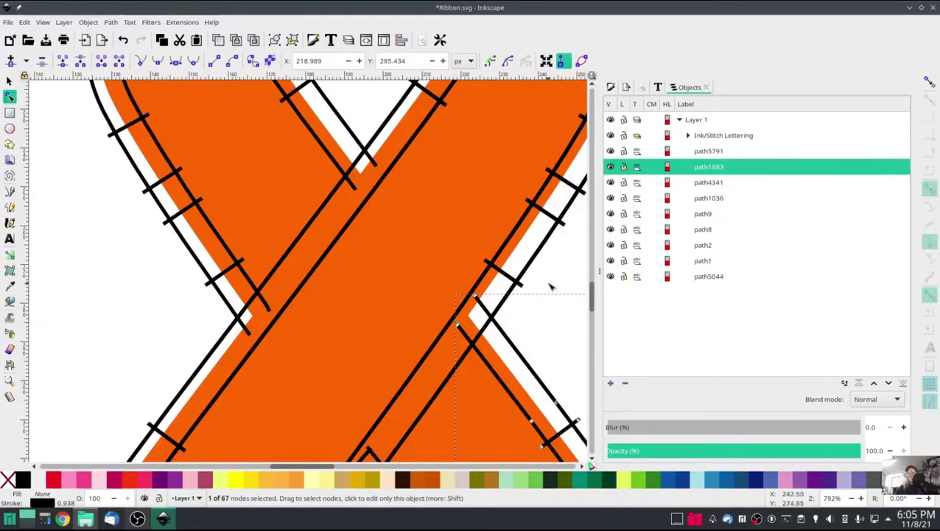
{"action": "key", "text": "Escape"}
Step: Run Ink/Stitch Troubleshoot on all of Layer 1 and confirm the shapes are valid
{"action": "scroll", "coordinate": [544, 277], "scroll_direction": "down", "scroll_amount": 2, "text": "ctrl"}
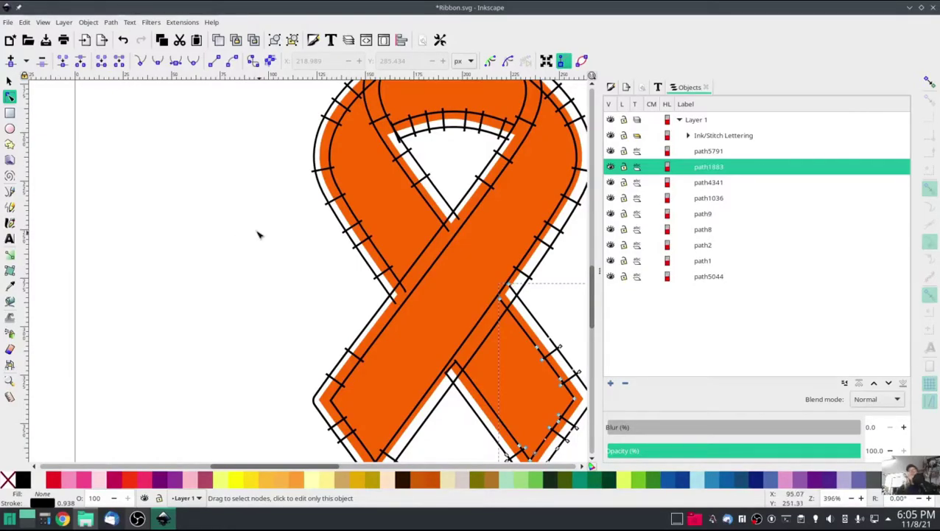
{"action": "scroll", "coordinate": [251, 228], "scroll_direction": "up", "scroll_amount": 3}
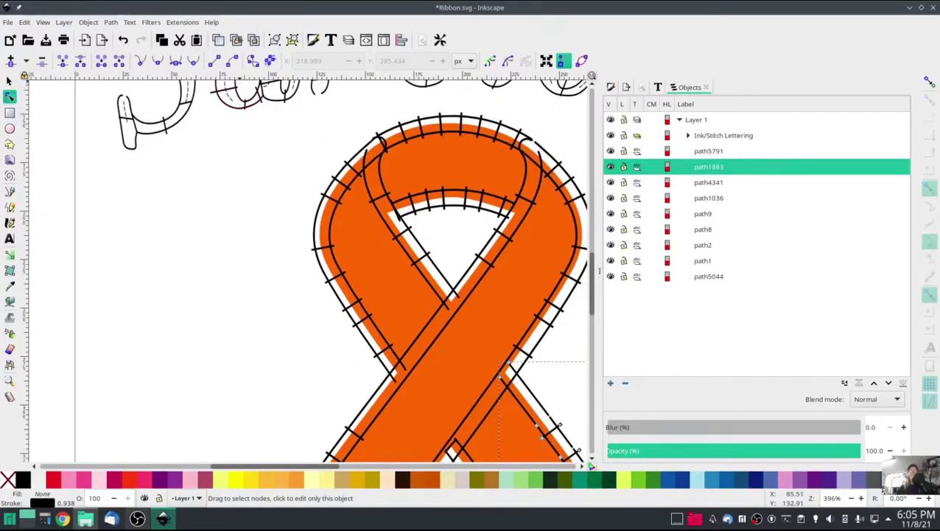
{"action": "left_click", "coordinate": [707, 122]}
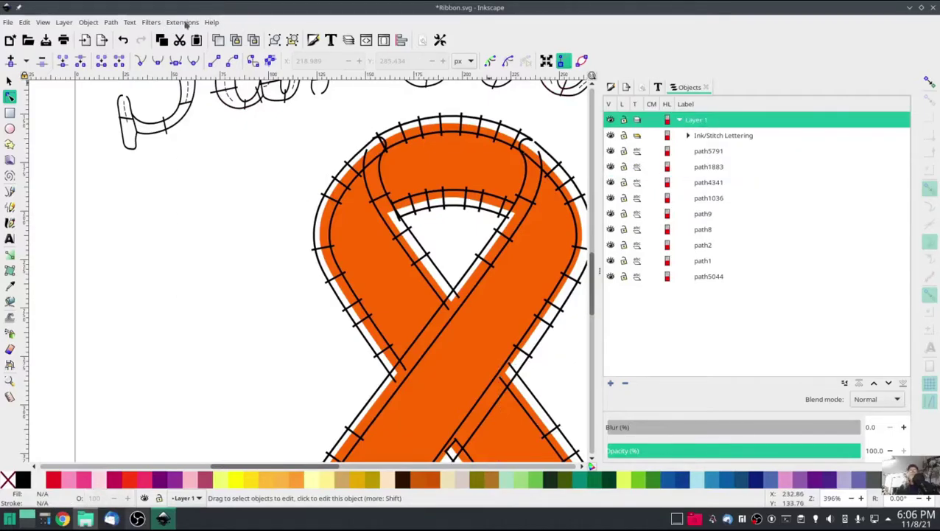
{"action": "left_click", "coordinate": [183, 23]}
{"action": "mouse_move", "coordinate": [221, 158]}
{"action": "mouse_move", "coordinate": [368, 290]}
{"action": "left_click", "coordinate": [465, 305]}
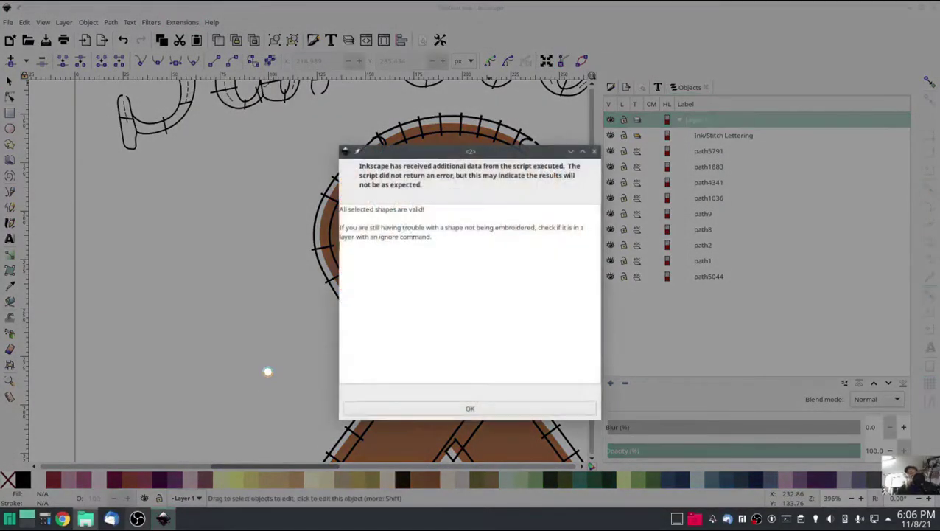
{"action": "left_click", "coordinate": [459, 410]}
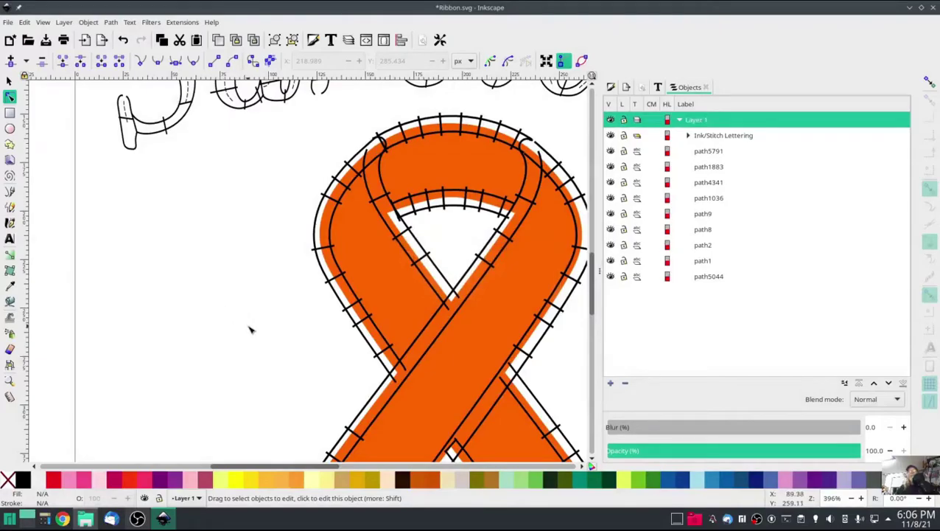
Step: Fit the page in view and launch the Ink/Stitch Simulator / Realistic Preview
{"action": "key", "text": "5"}
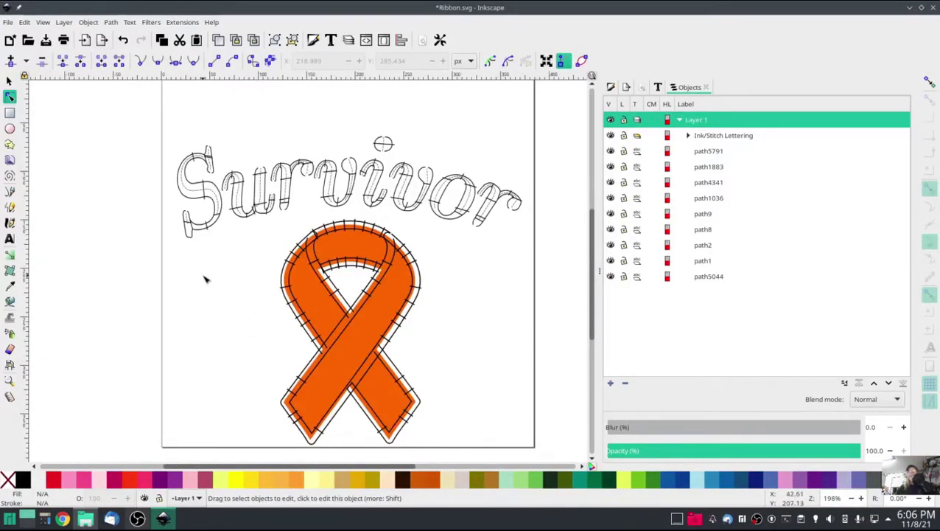
{"action": "left_click", "coordinate": [181, 23]}
{"action": "mouse_move", "coordinate": [193, 158]}
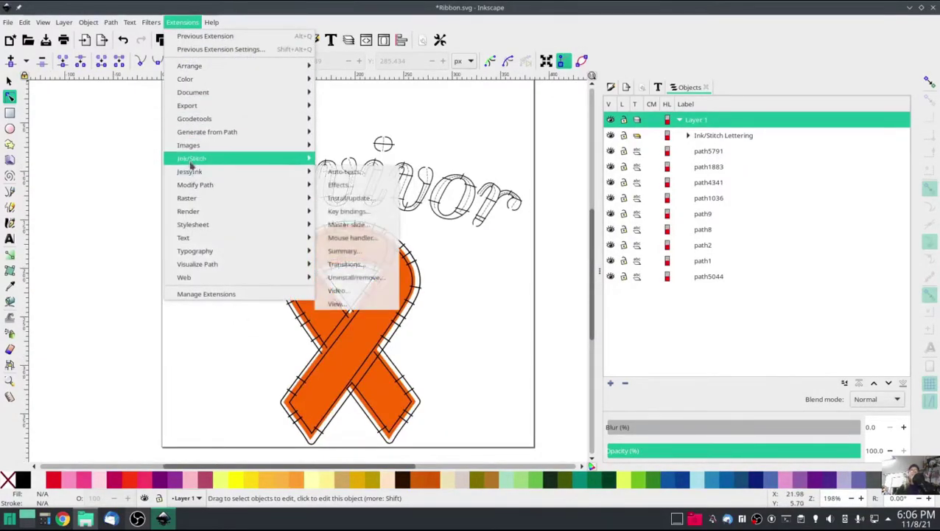
{"action": "mouse_move", "coordinate": [361, 304]}
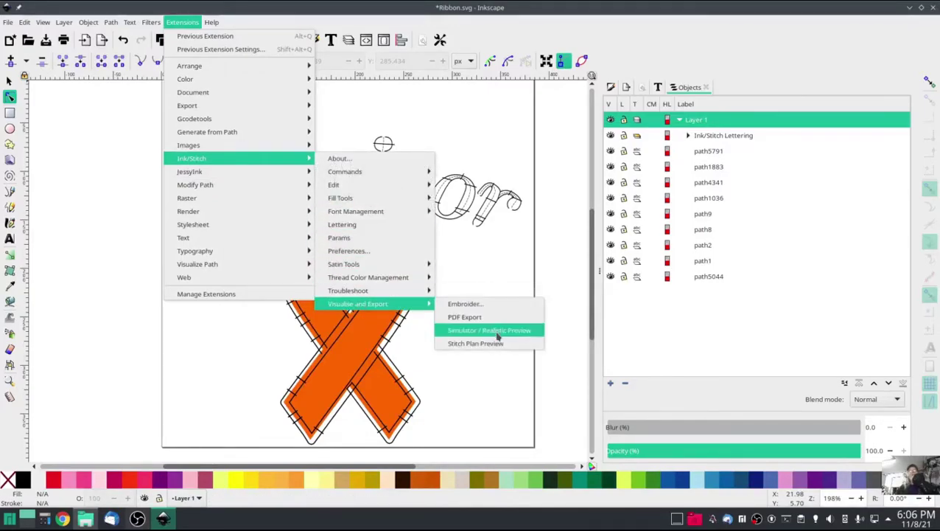
{"action": "left_click", "coordinate": [492, 330]}
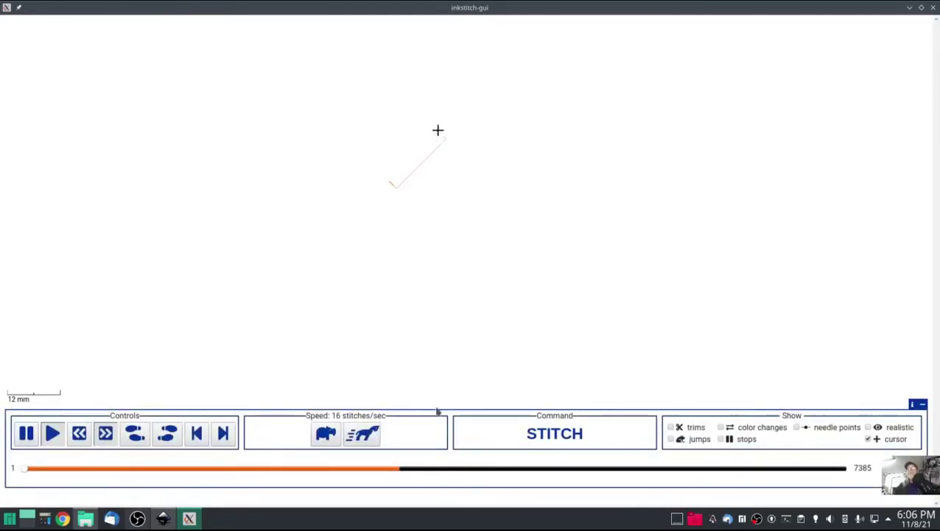
Step: Raise the simulator playback speed and let the ribbon design stitch through to the end
{"action": "key", "text": "Up"}
{"action": "key", "text": "Up"}
{"action": "key", "text": "Up"}
{"action": "key", "text": "Up"}
{"action": "key", "text": "Up"}
{"action": "key", "text": "Up"}
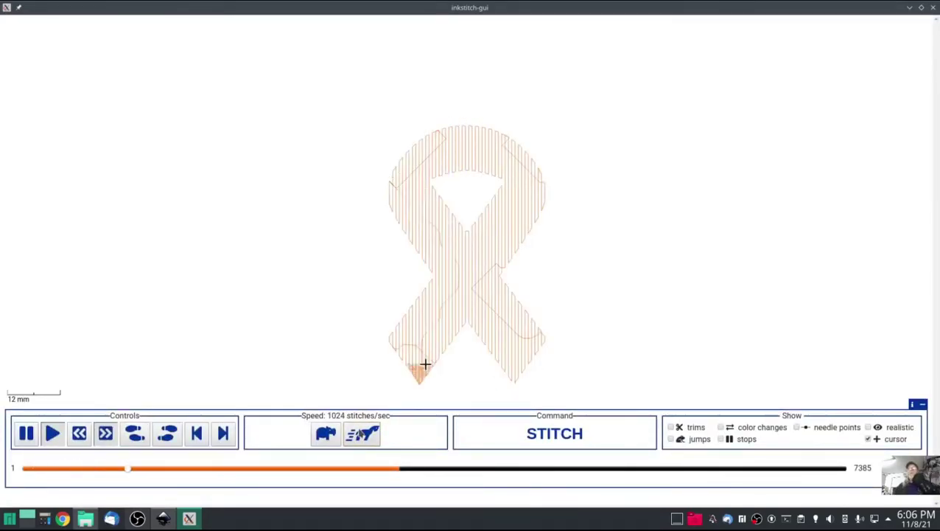